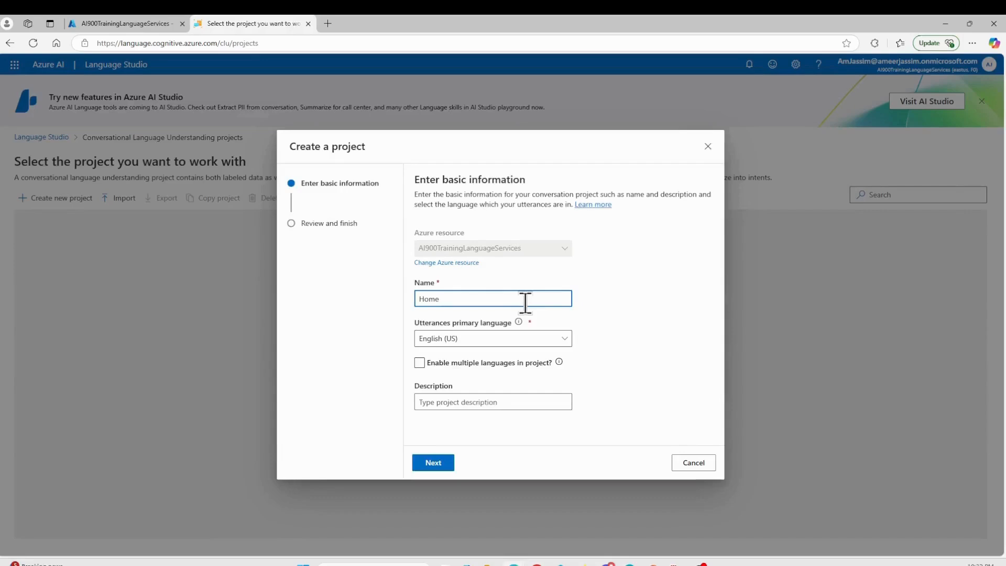
# Step: Name the project HomeautomationCLU, describe it as "A simple home automation", keep multiple languages disabled, and create it
pyautogui.write('automatio')
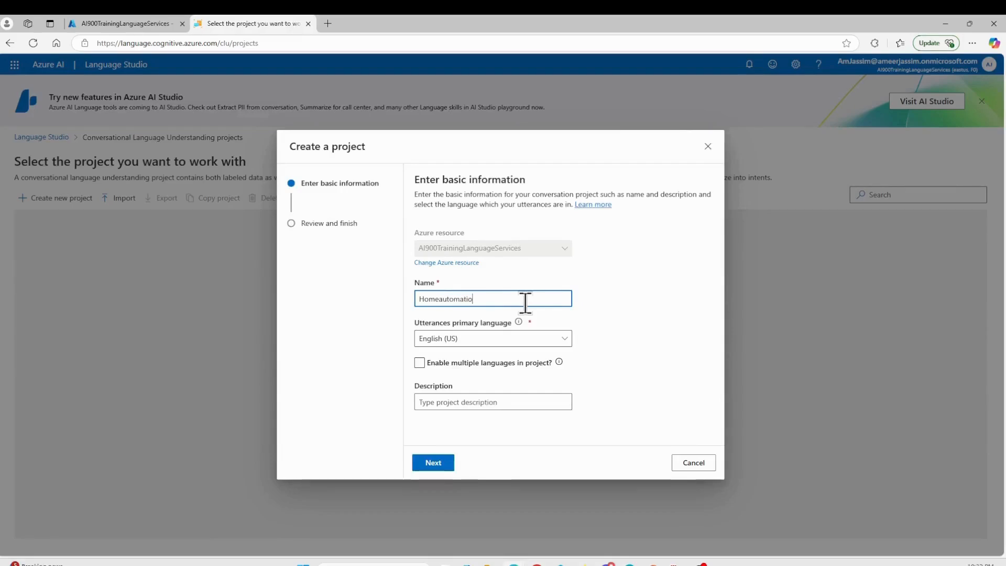
pyautogui.write('nCLU')
pyautogui.click(524, 362)
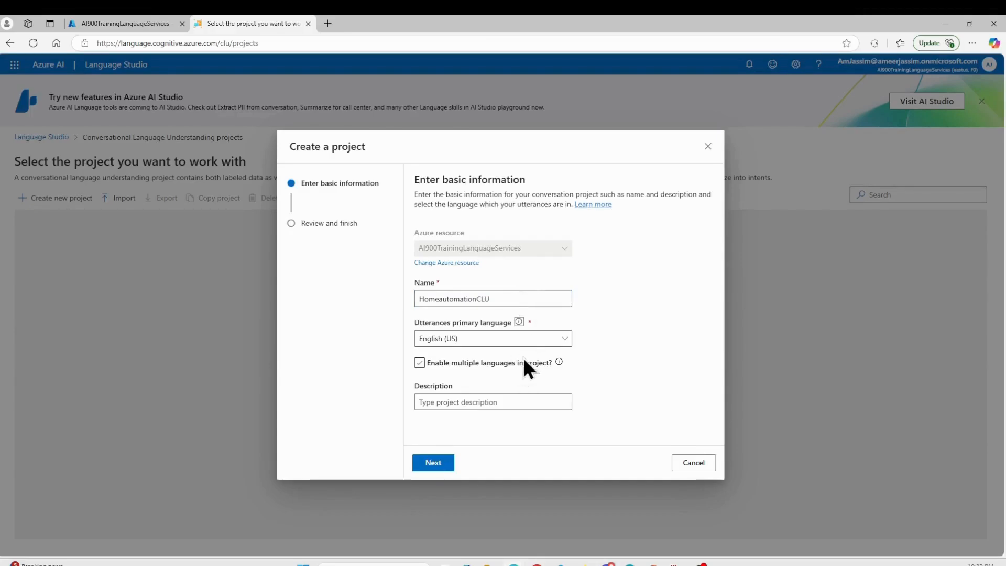
pyautogui.click(524, 362)
pyautogui.click(519, 401)
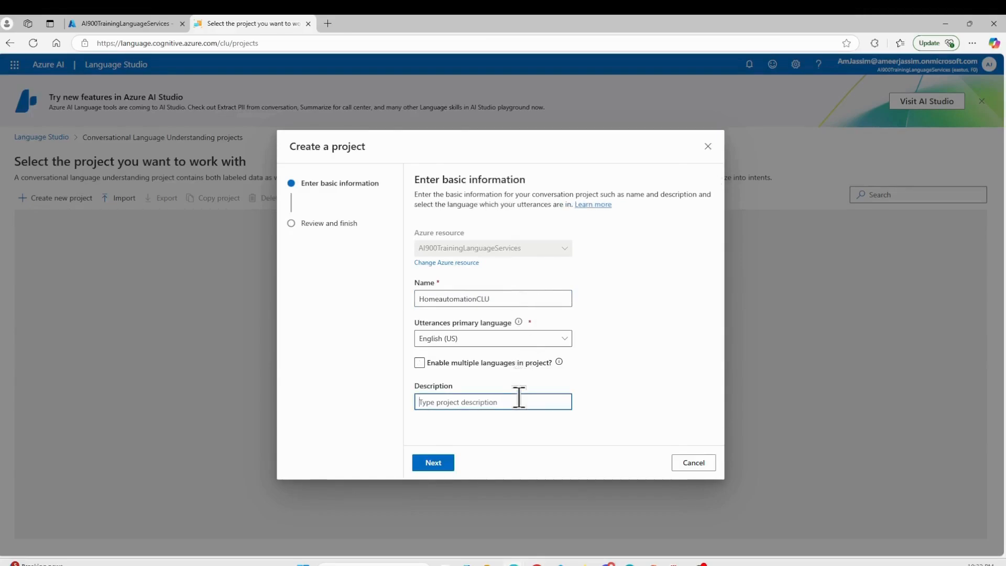
pyautogui.write('A simpl')
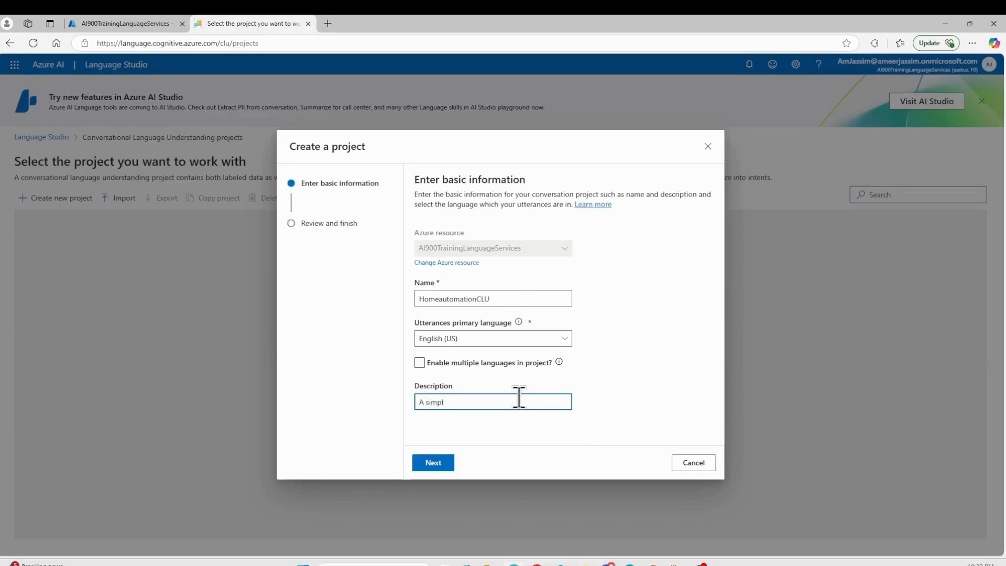
pyautogui.write('e home automation')
pyautogui.click(421, 466)
pyautogui.click(479, 463)
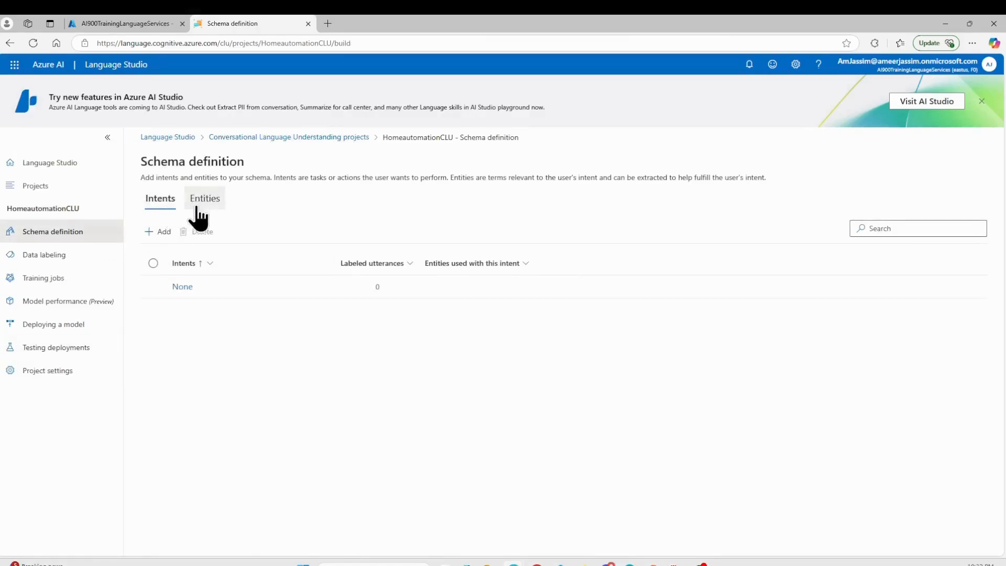
# Step: Add an intent named switch_on to the project schema
pyautogui.click(165, 232)
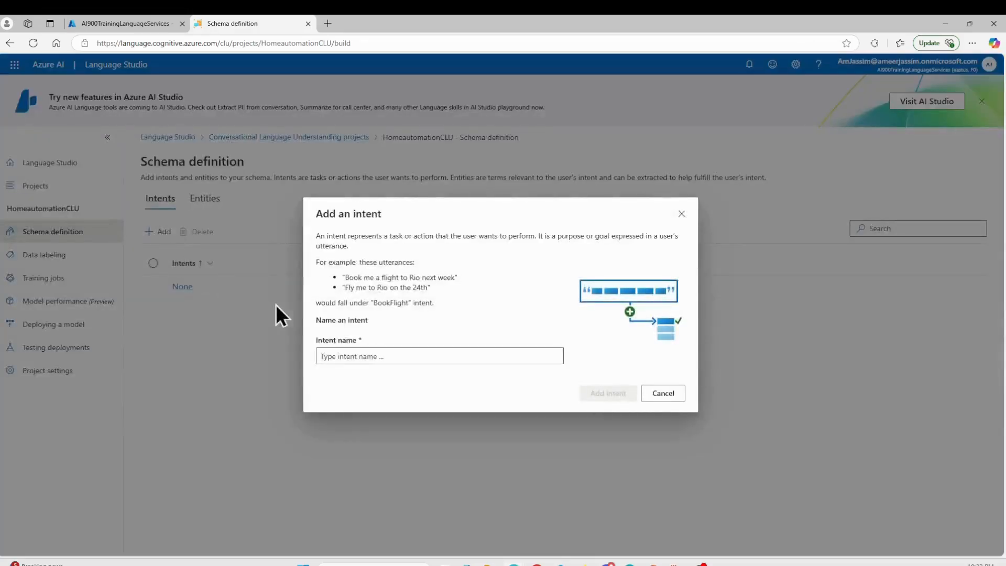
pyautogui.click(370, 356)
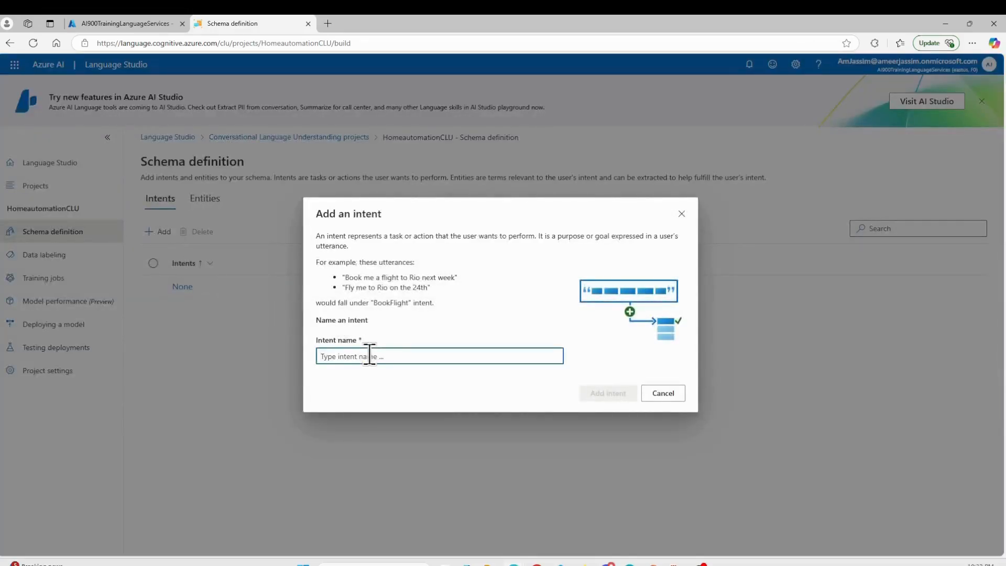
pyautogui.write('sw')
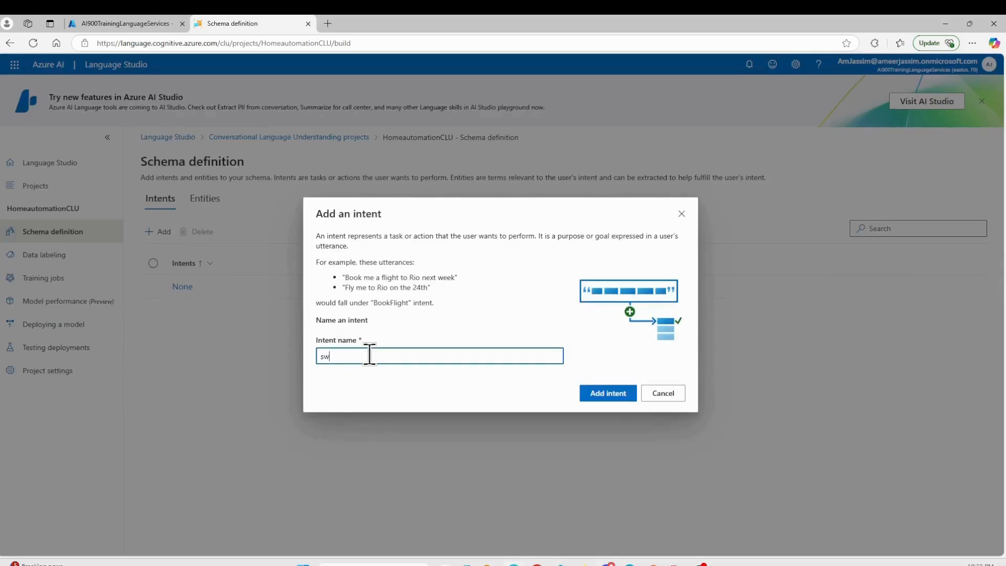
pyautogui.write('itch_on')
pyautogui.press('Return')
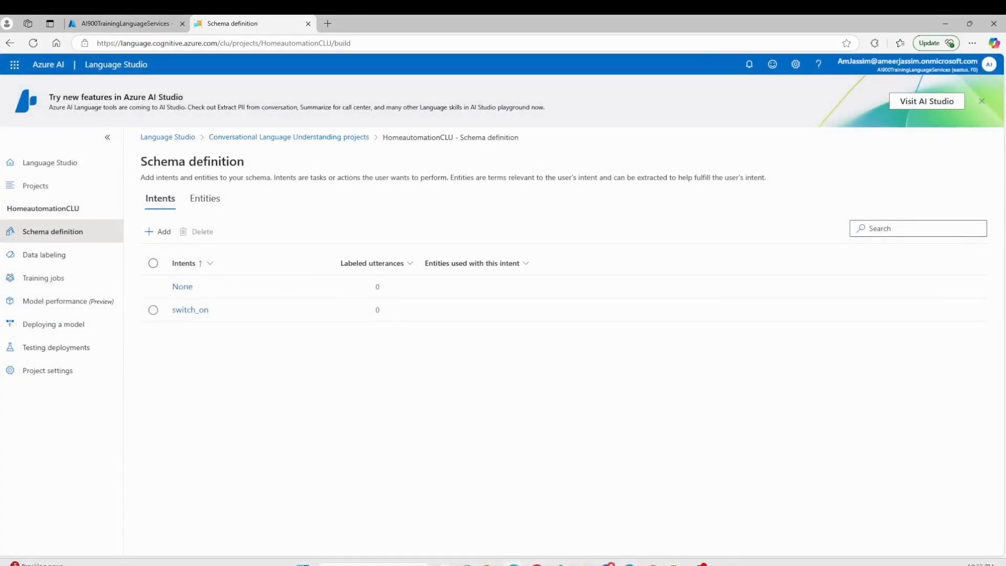
# Step: Open data labeling for the switch_on intent and add the training utterance "switch on the fan" to it
pyautogui.click(191, 311)
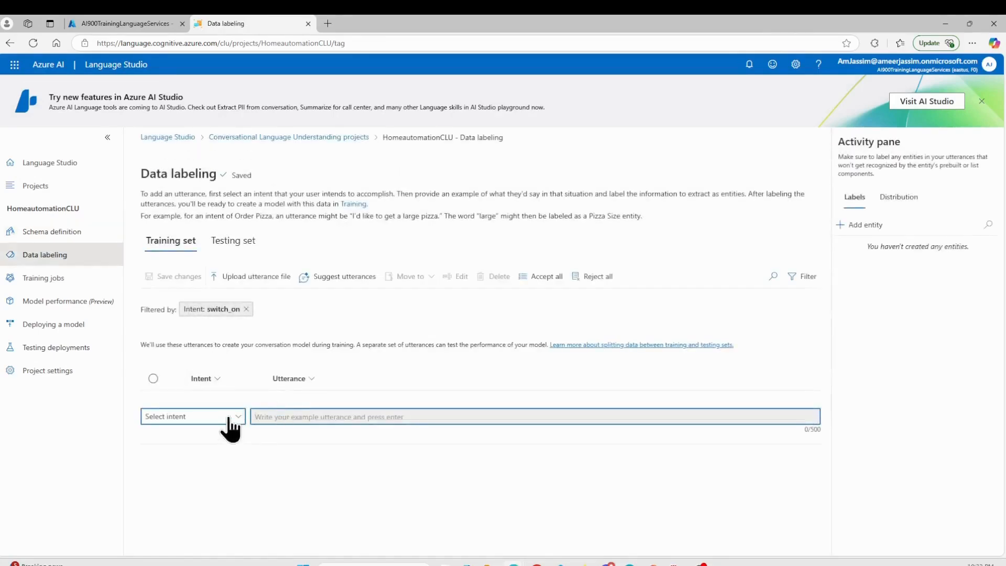
pyautogui.click(229, 419)
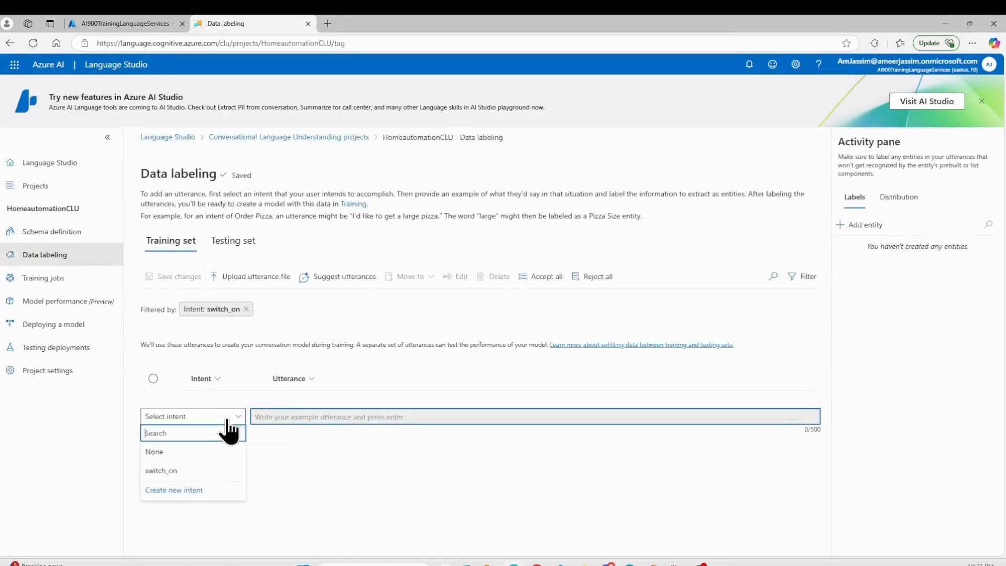
pyautogui.click(195, 470)
pyautogui.click(280, 416)
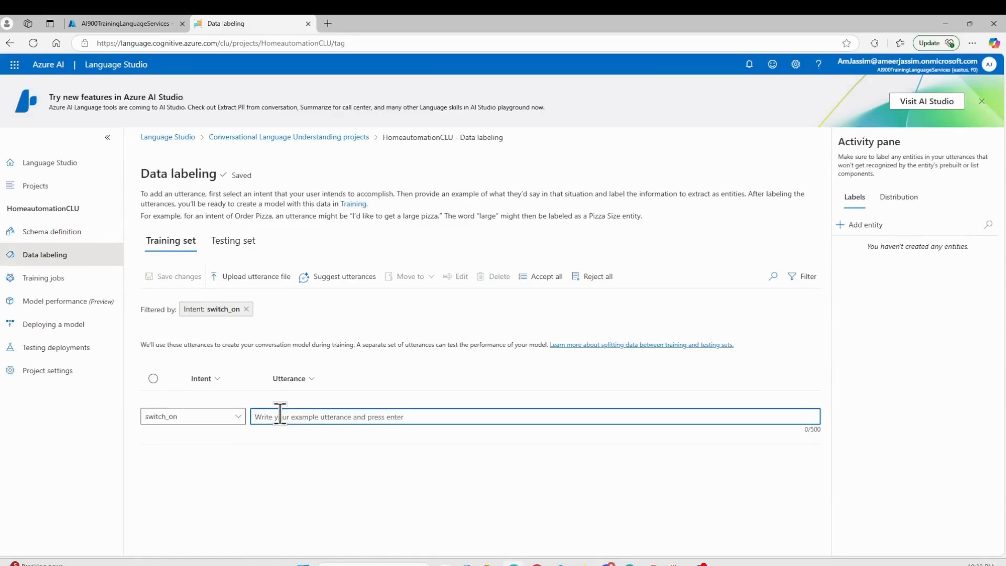
pyautogui.write('sw')
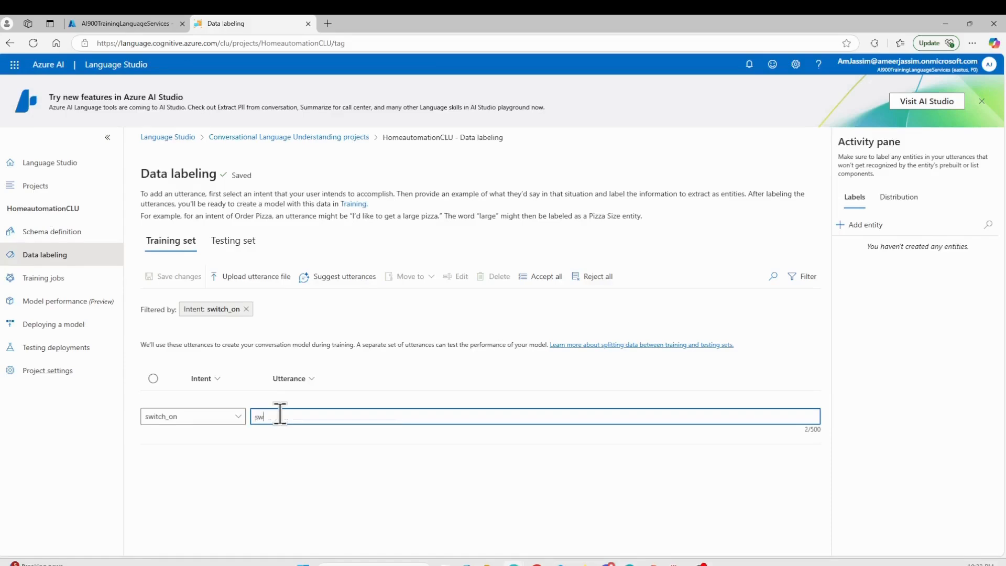
pyautogui.write('itch on the fan')
pyautogui.press('Return')
# Step: Add the utterances "put the fan on" and "put the light on" to the switch_on intent
pyautogui.write('p')
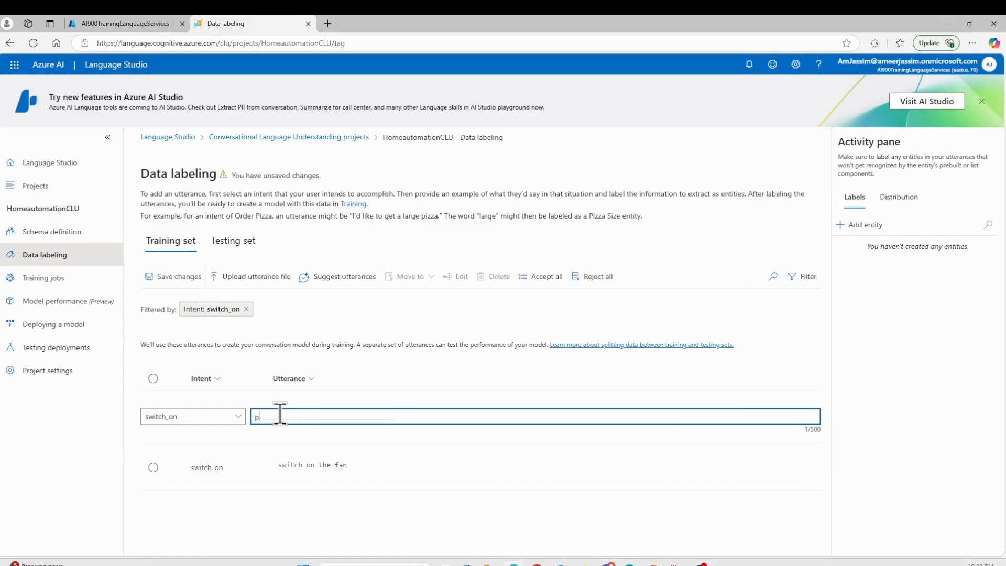
pyautogui.write('ut the fan on')
pyautogui.press('Return')
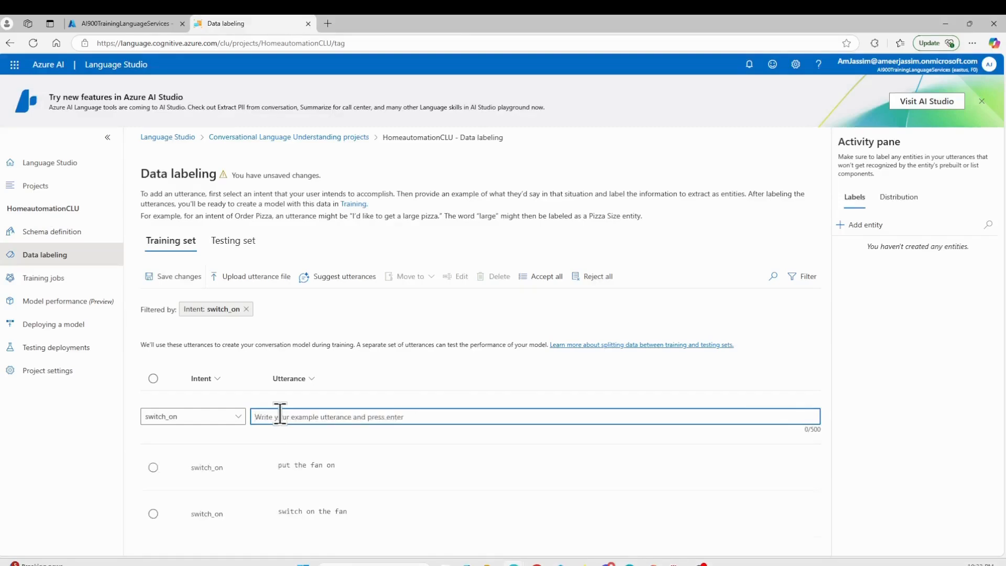
pyautogui.write('put')
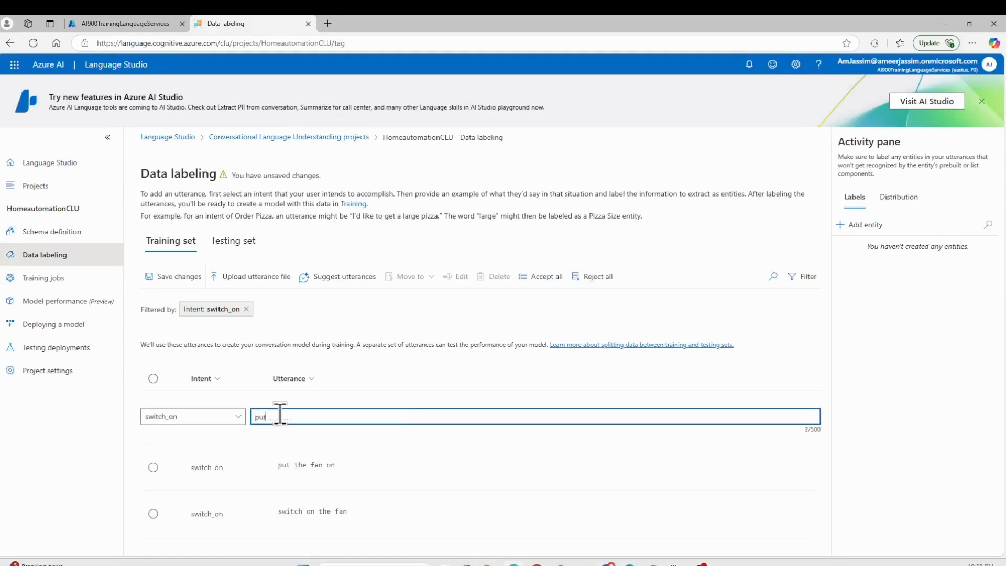
pyautogui.write(' the light on')
pyautogui.press('Return')
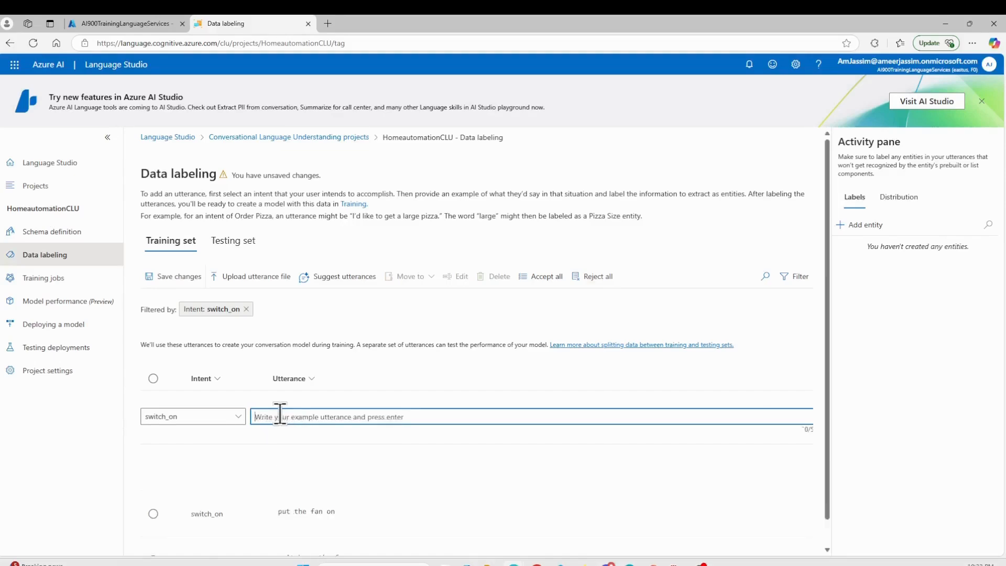
# Step: Add the utterances "switch the light on" and "turn the fan on" to the switch_on intent
pyautogui.write('s')
pyautogui.press('BackSpace')
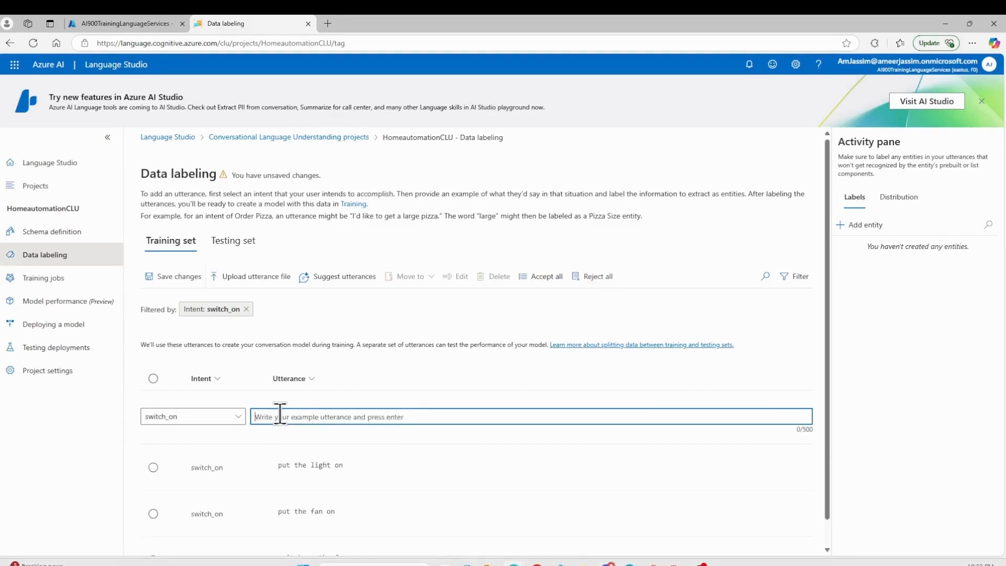
pyautogui.write('switch th')
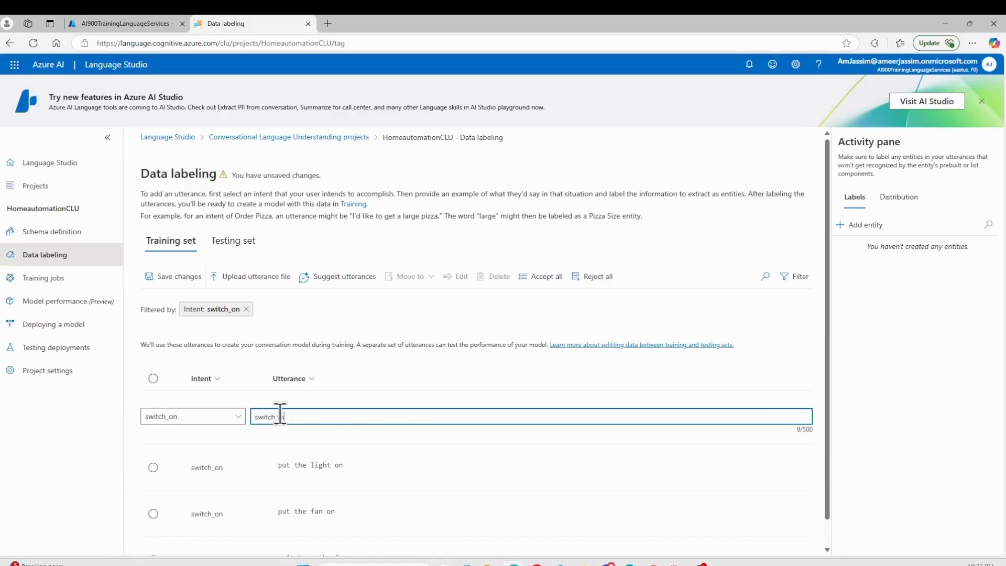
pyautogui.write('e light on')
pyautogui.press('Return')
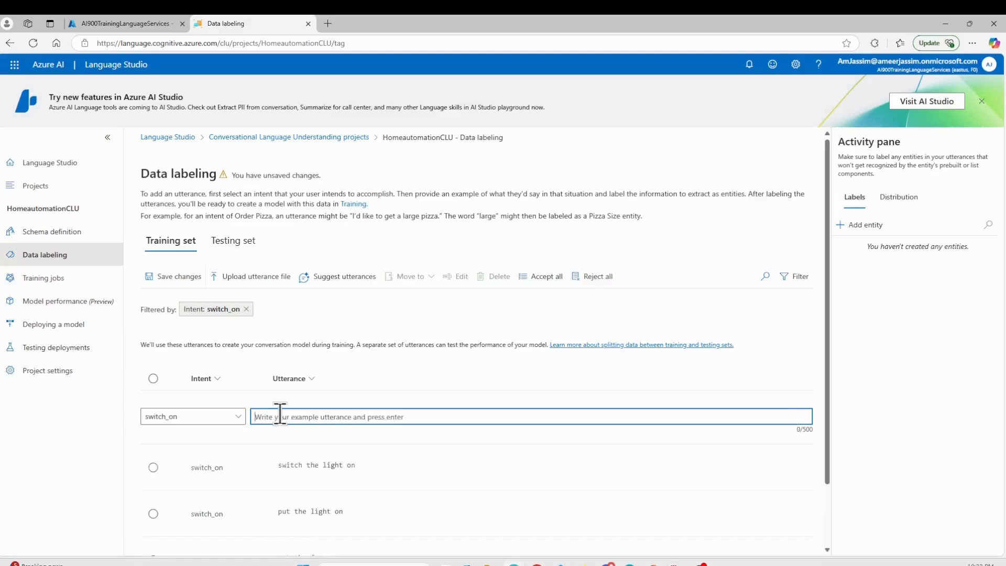
pyautogui.write('turn th')
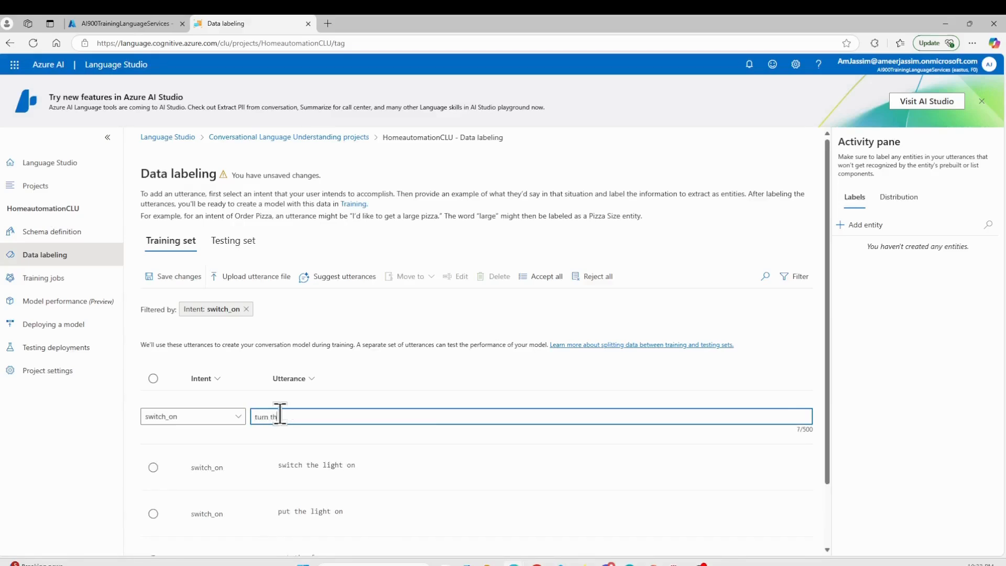
pyautogui.write('e fan on')
pyautogui.press('Return')
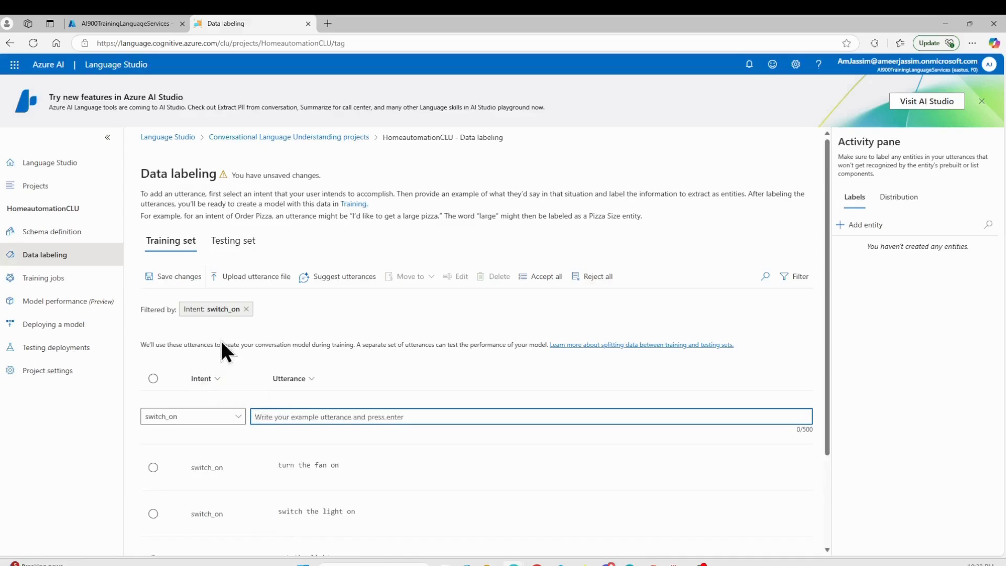
# Step: Create a new intent named switch_off from the utterance entry row's intent selection
pyautogui.scroll(-1, 210, 344)
pyautogui.click(202, 363)
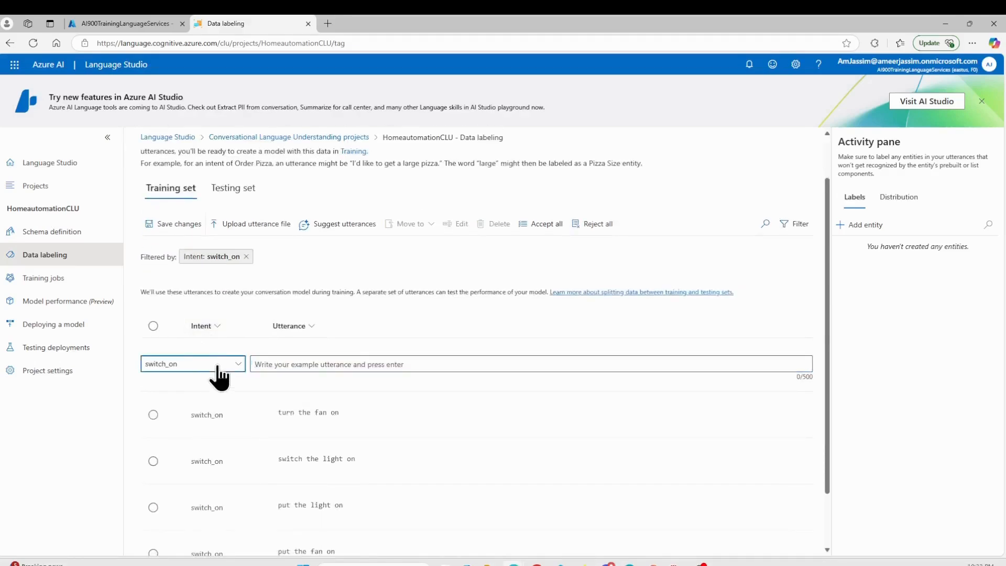
pyautogui.click(181, 437)
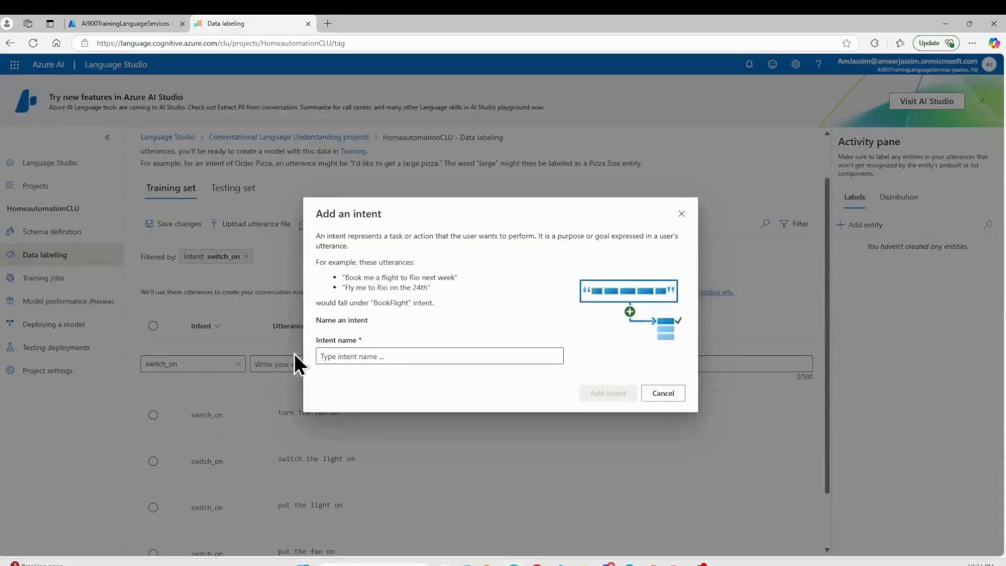
pyautogui.click(365, 358)
pyautogui.write('s')
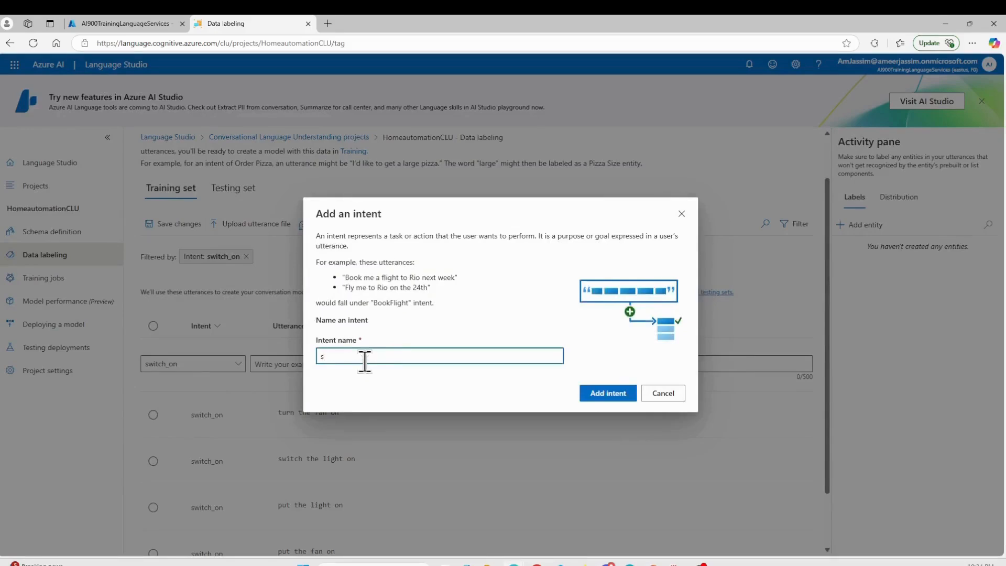
pyautogui.write('witch_off')
pyautogui.press('Return')
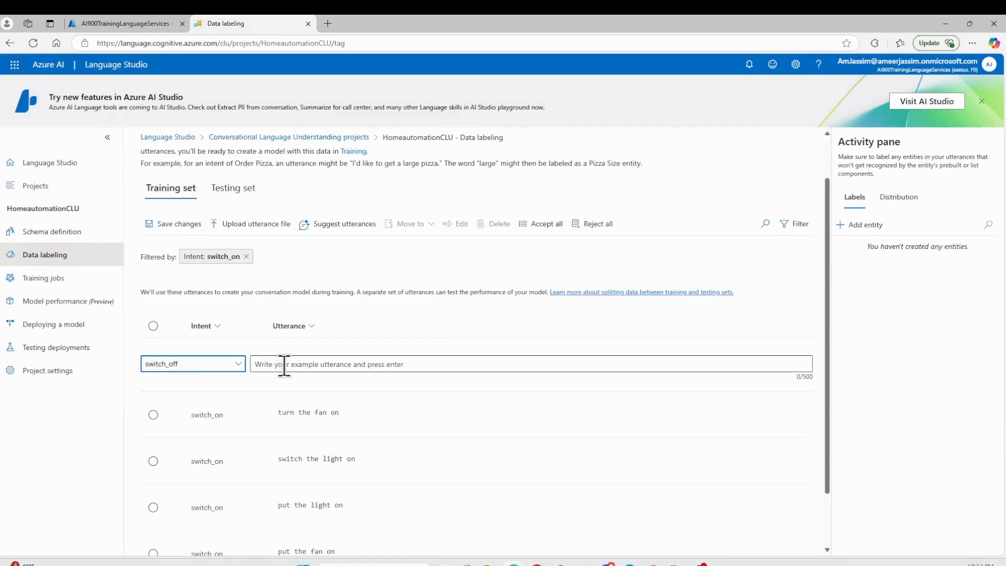
# Step: Add the utterance "turn the fan off" to the switch_off intent
pyautogui.click(286, 364)
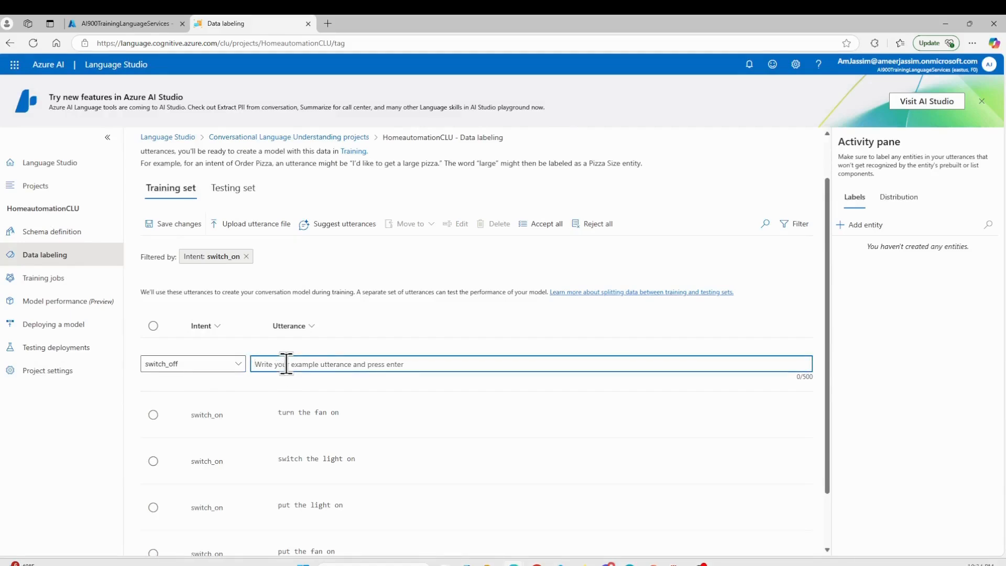
pyautogui.write('turn off')
pyautogui.press('BackSpace')
pyautogui.press('BackSpace')
pyautogui.press('BackSpace')
pyautogui.write('the fan off')
pyautogui.press('Return')
# Step: Add the utterances "switch the light off" and "put the light off" to the switch_off intent
pyautogui.write('switch the light off')
pyautogui.press('Return')
pyautogui.write('put the light off')
pyautogui.press('Return')
# Step: Add the utterance "switch the fan off" to switch_off and try to add "turn the fan off" again
pyautogui.write('swith')
pyautogui.press('BackSpace')
pyautogui.write('ch the fan off')
pyautogui.press('Return')
pyautogui.write('turn the fan off')
pyautogui.press('Return')
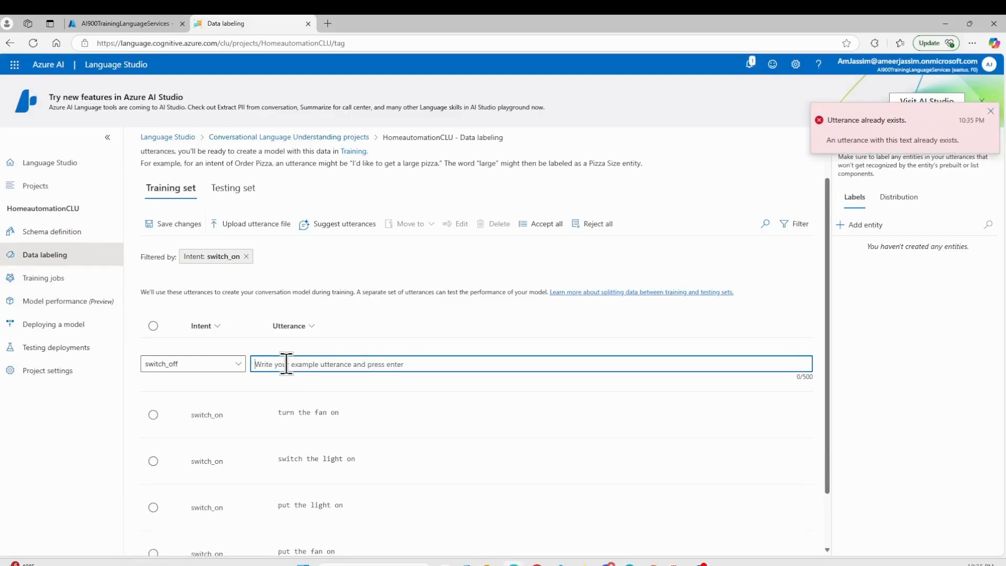
# Step: Keep switch_off as the selected intent and add the utterance "switch off the light" to it
pyautogui.scroll(-2, 292, 365)
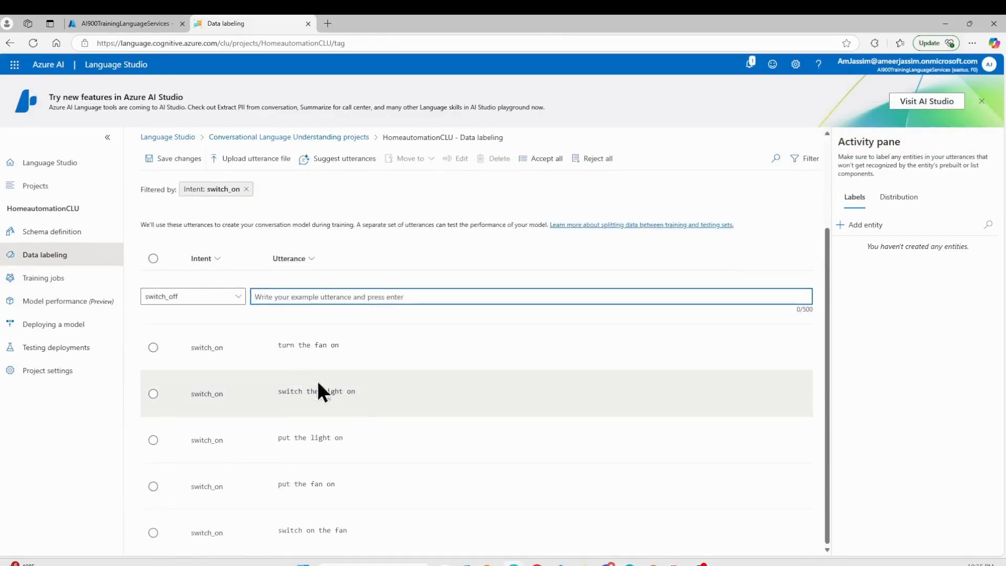
pyautogui.click(216, 298)
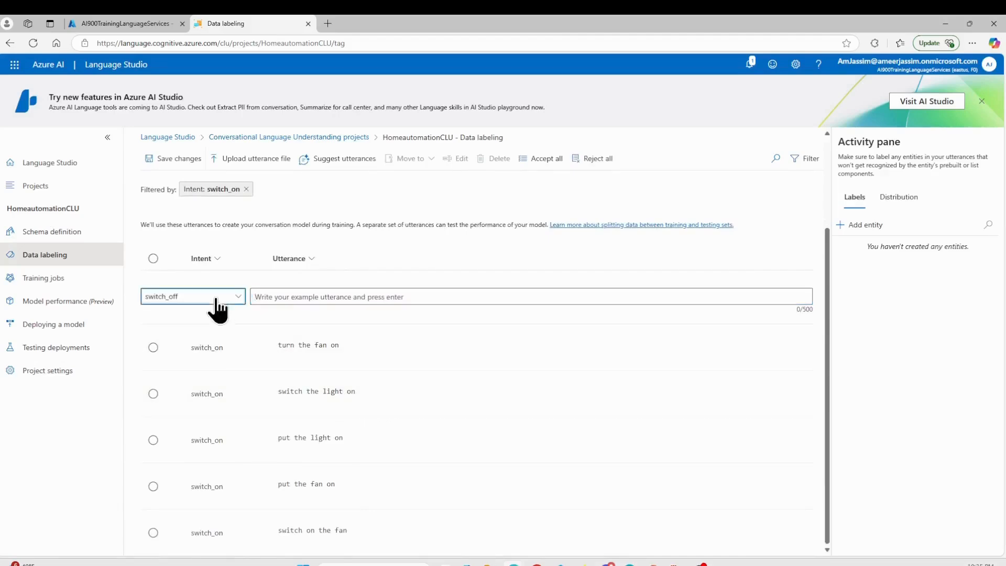
pyautogui.click(218, 299)
pyautogui.click(218, 299)
pyautogui.click(308, 296)
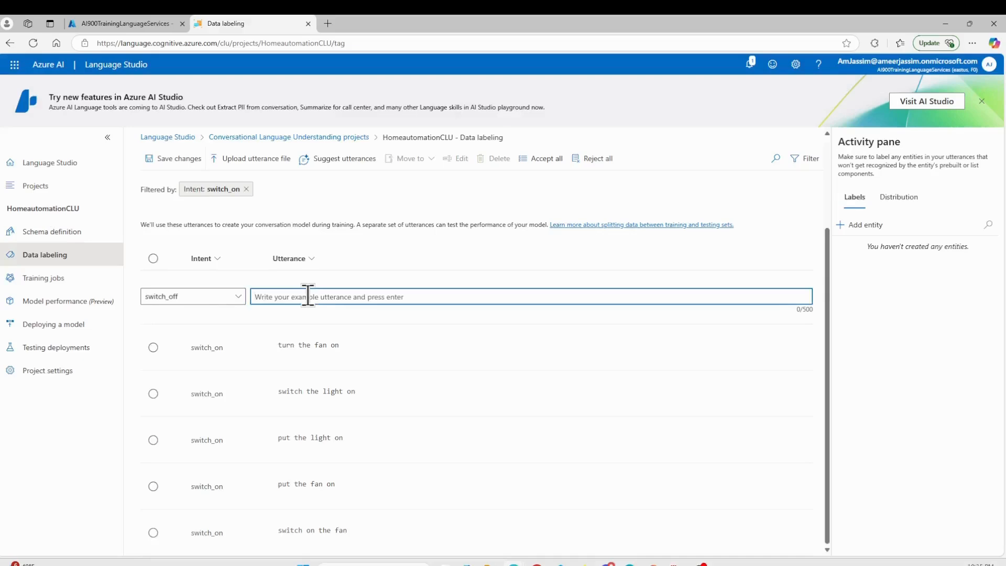
pyautogui.write('s')
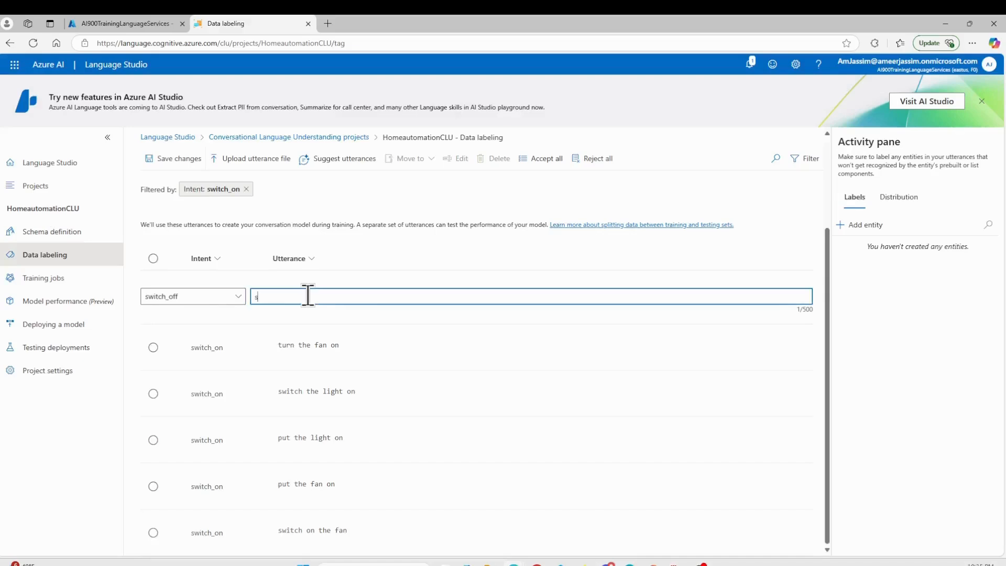
pyautogui.write('witch off the light')
pyautogui.press('Return')
# Step: Add a learned entity named device to the project
pyautogui.click(882, 230)
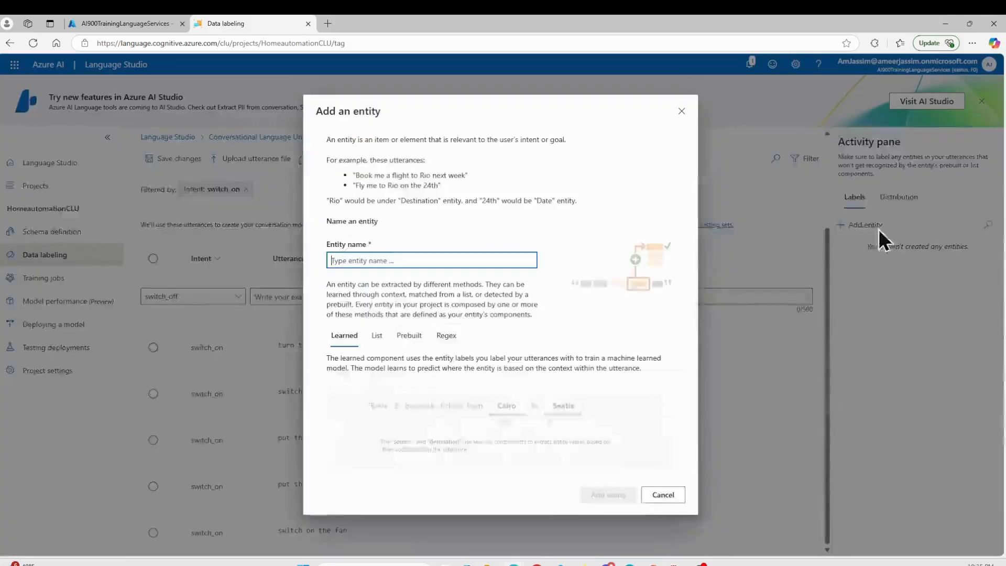
pyautogui.click(493, 260)
pyautogui.write('device')
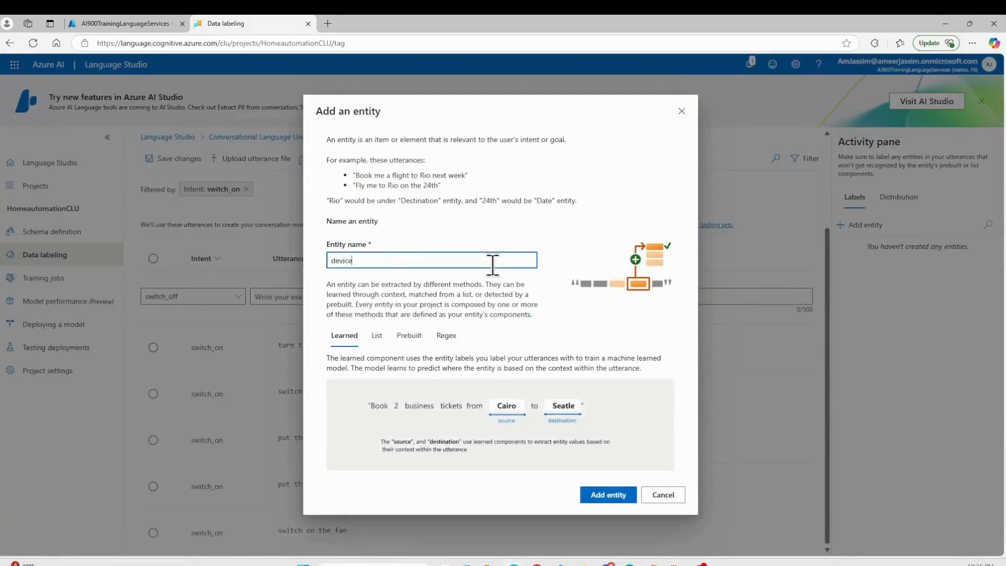
pyautogui.press('Return')
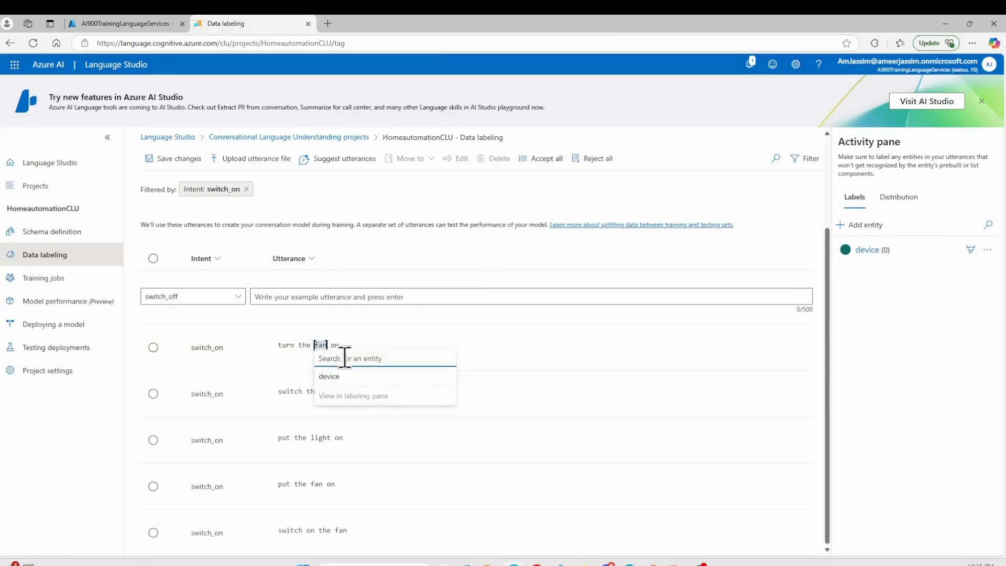
# Step: Label the word "fan" or "light" in each of the five switch_on utterances as the device entity
pyautogui.click(345, 377)
pyautogui.scroll(-1, 340, 388)
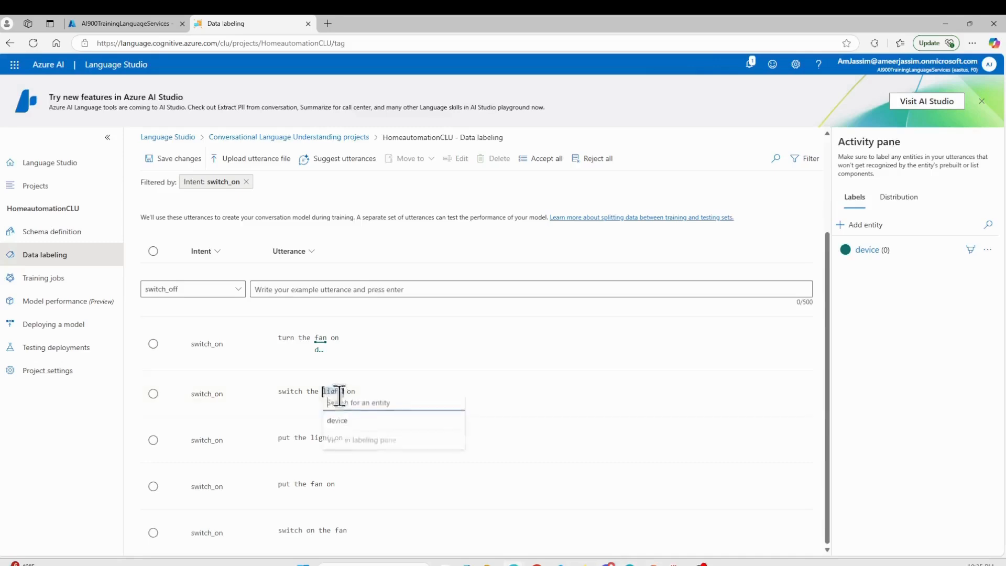
pyautogui.click(327, 431)
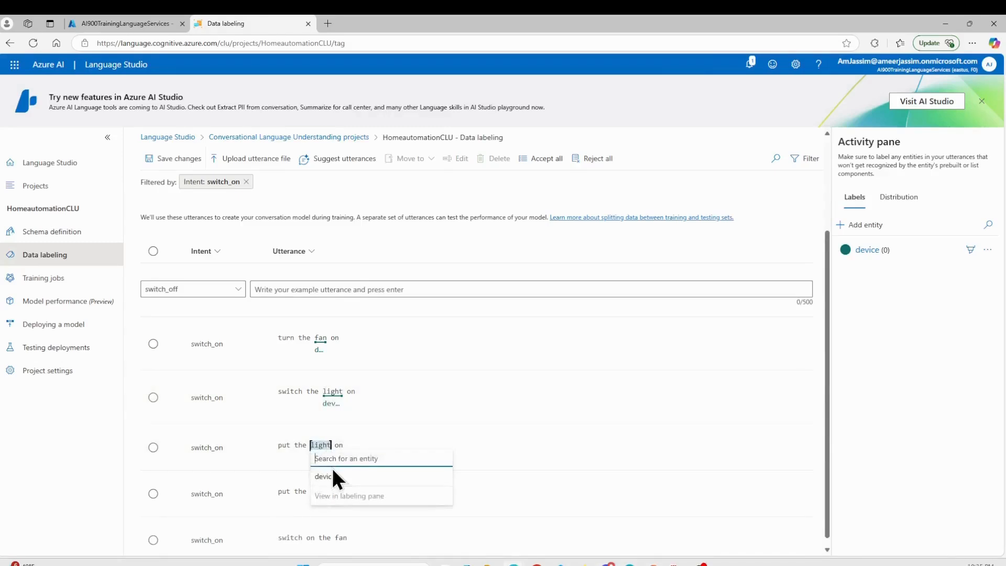
pyautogui.click(332, 470)
pyautogui.scroll(-1, 347, 448)
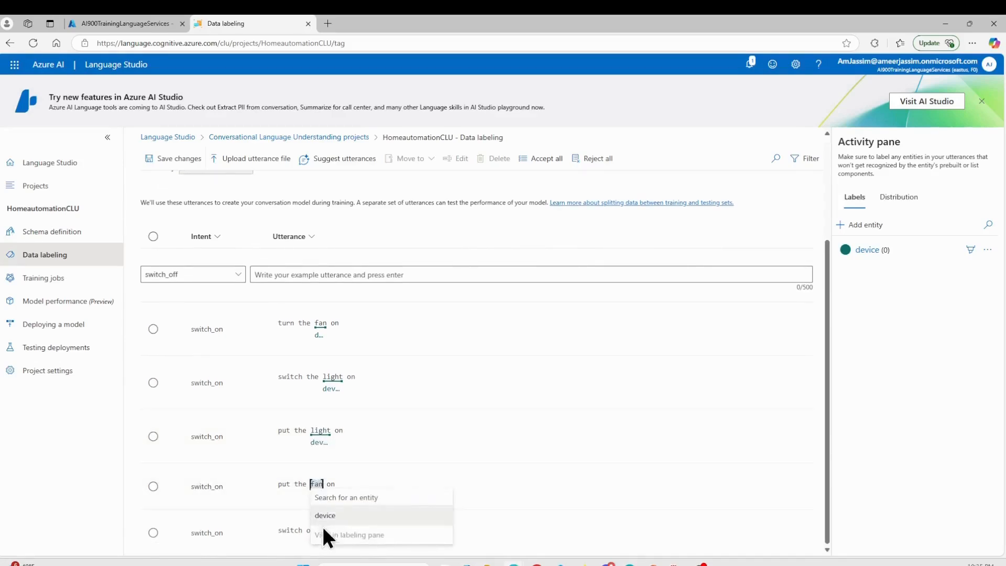
pyautogui.click(325, 515)
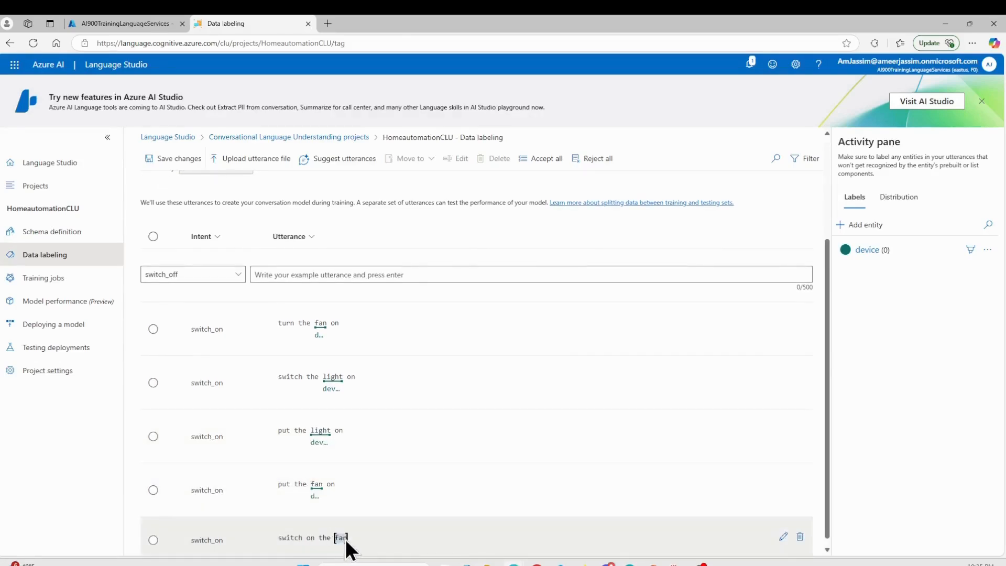
pyautogui.click(354, 505)
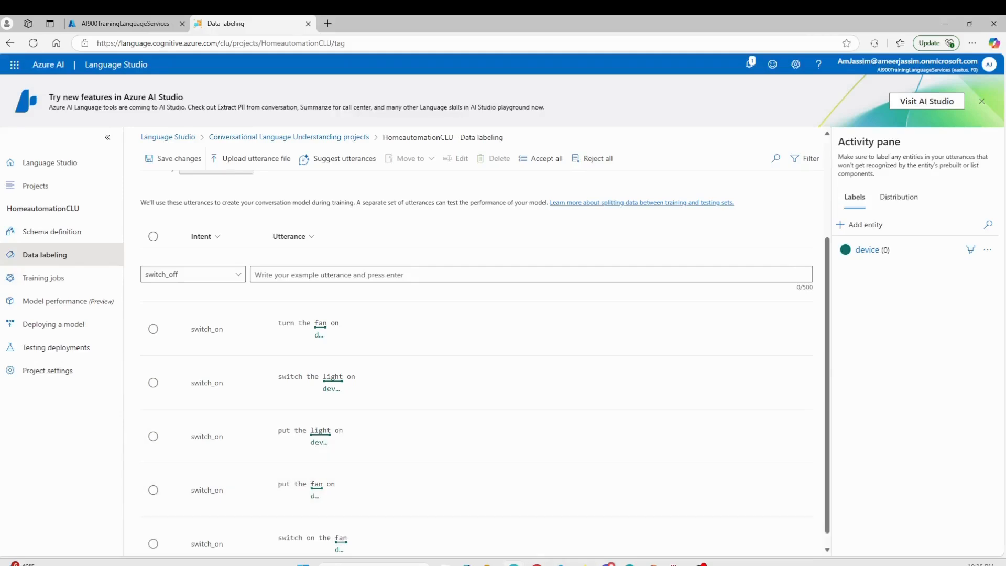
# Step: Set the intent of the new utterance row to switch_on and save the labeling changes
pyautogui.click(216, 277)
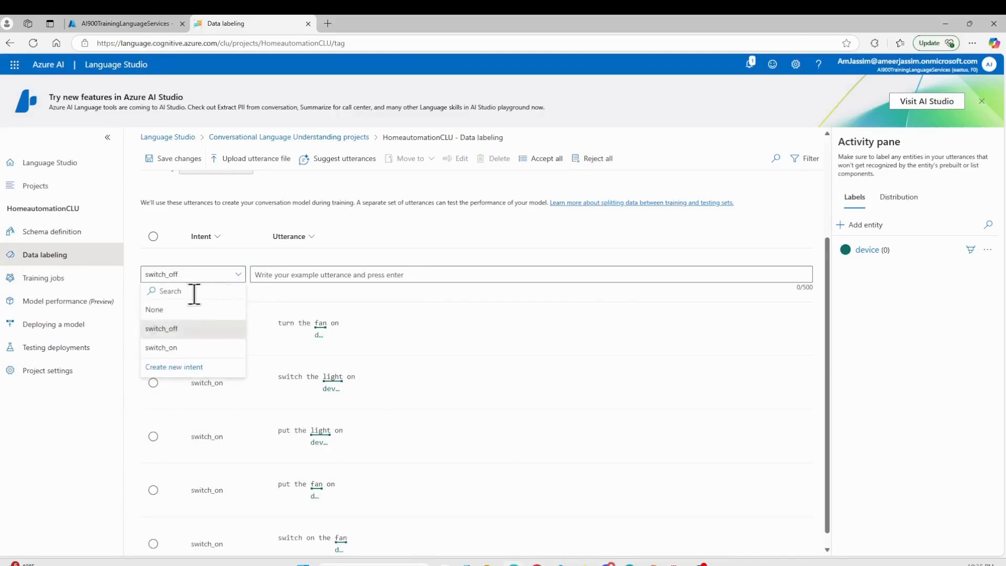
pyautogui.click(178, 348)
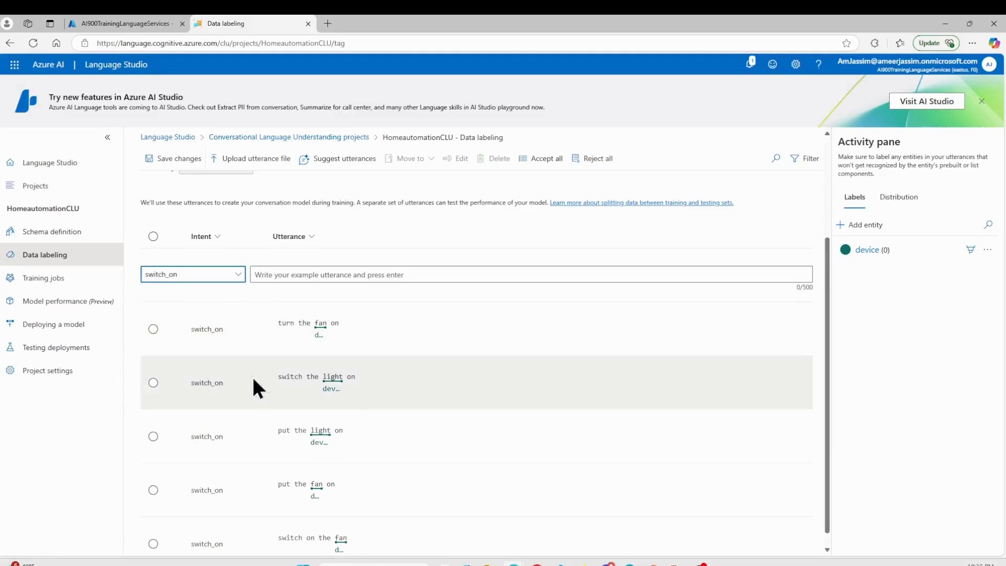
pyautogui.scroll(1, 202, 265)
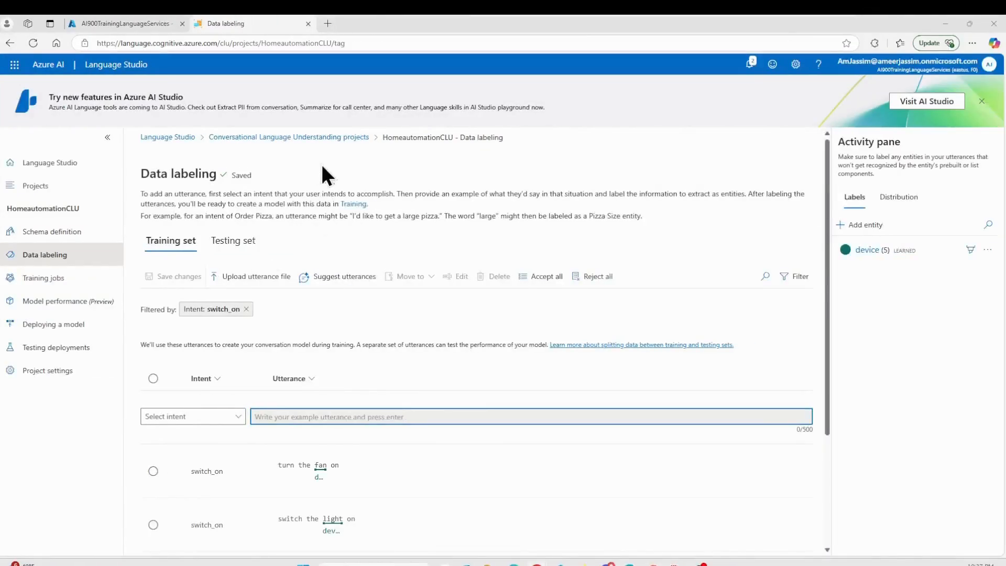
# Step: Reopen the HomeautomationCLU project from the project list and open the switch_off intent's utterances for labeling
pyautogui.click(327, 137)
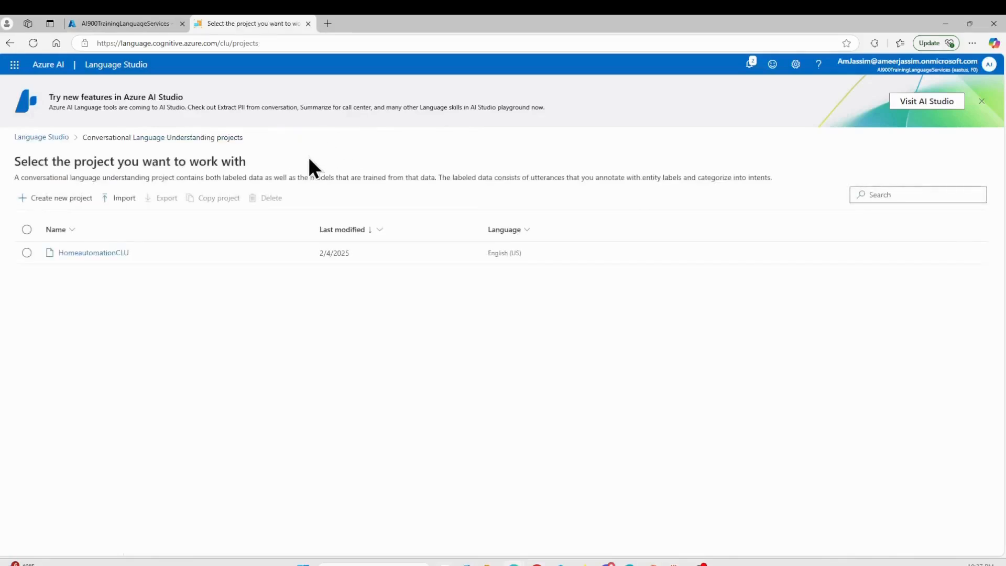
pyautogui.click(108, 254)
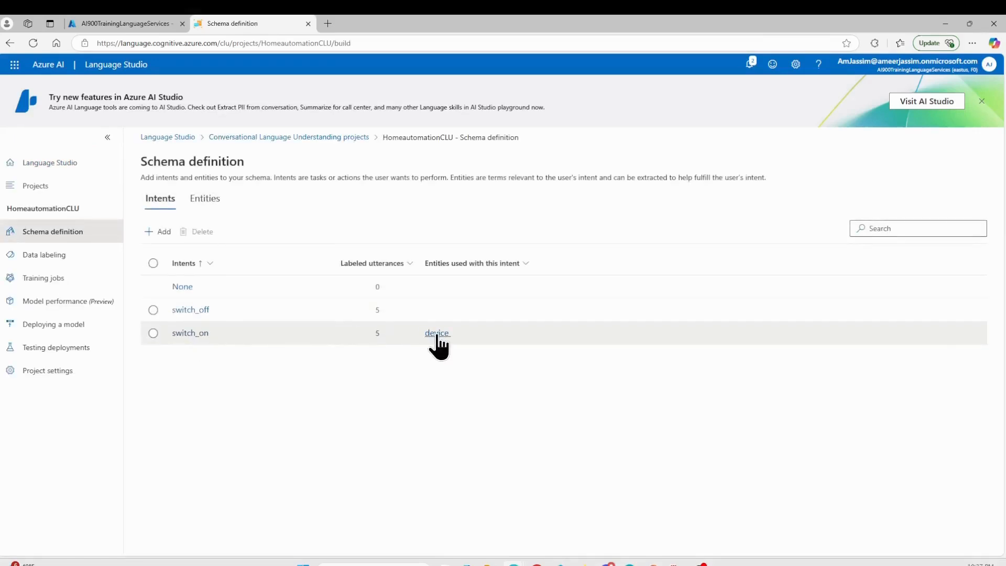
pyautogui.click(181, 311)
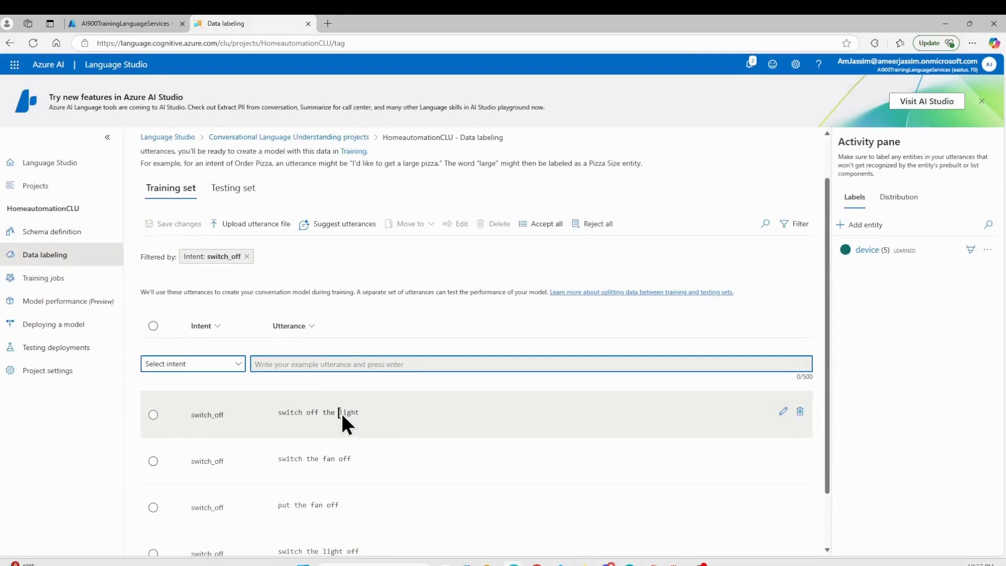
# Step: Label "light" in "switch off the light" and "fan" in "switch the fan off" and "put the fan off" as device
pyautogui.moveTo(340, 413); pyautogui.dragTo(360, 414)
pyautogui.click(358, 443)
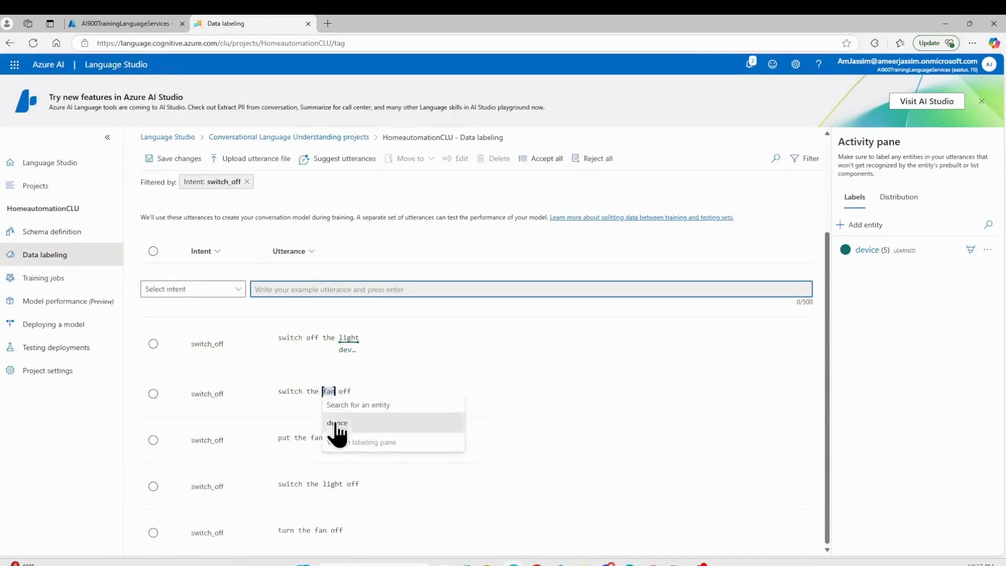
pyautogui.click(346, 423)
pyautogui.moveTo(311, 445); pyautogui.dragTo(318, 446)
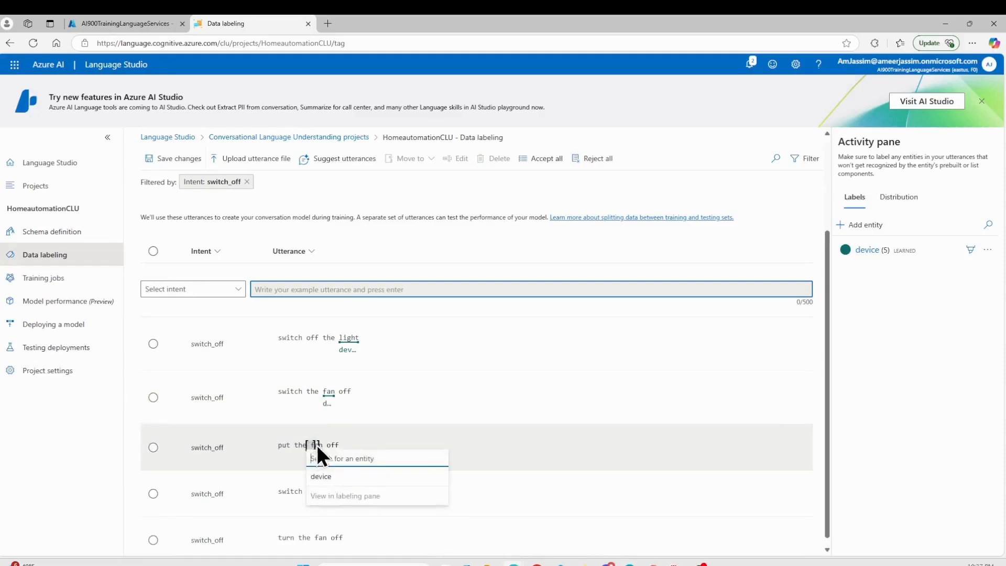
pyautogui.click(330, 442)
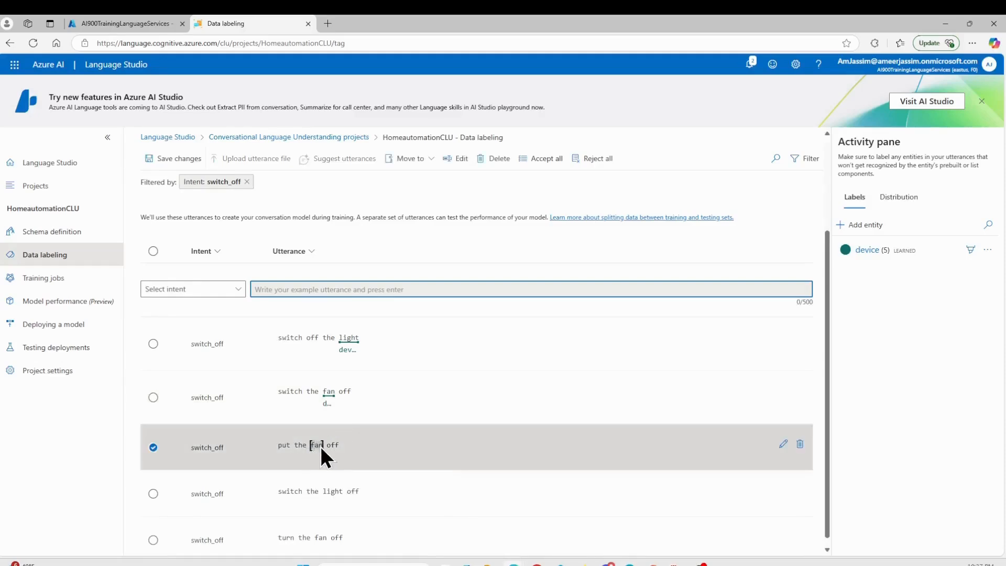
pyautogui.click(322, 447)
pyautogui.click(328, 476)
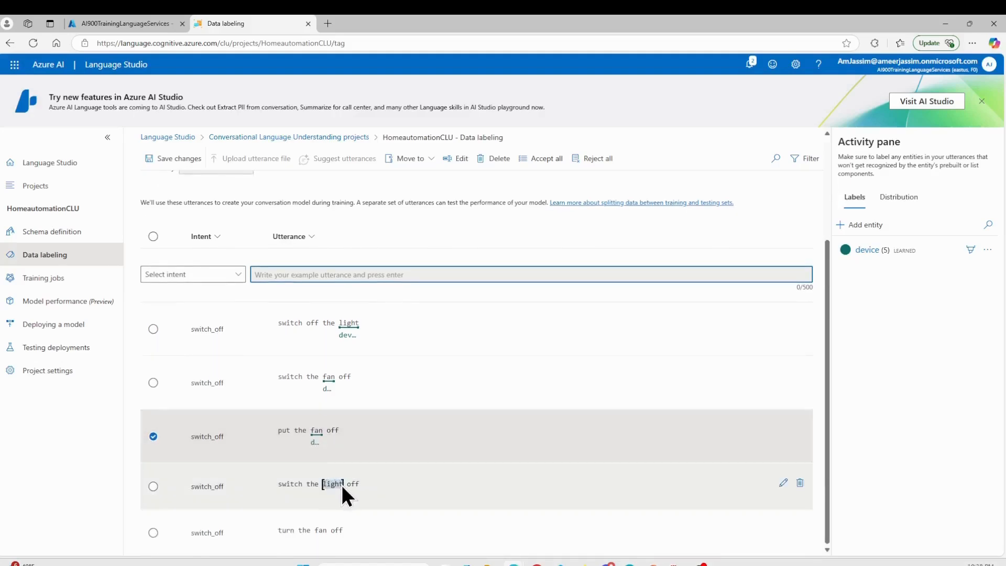
# Step: Label "light" in "switch the light off" and "fan" in "turn the fan off" as device, and save the changes
pyautogui.click(341, 485)
pyautogui.click(337, 523)
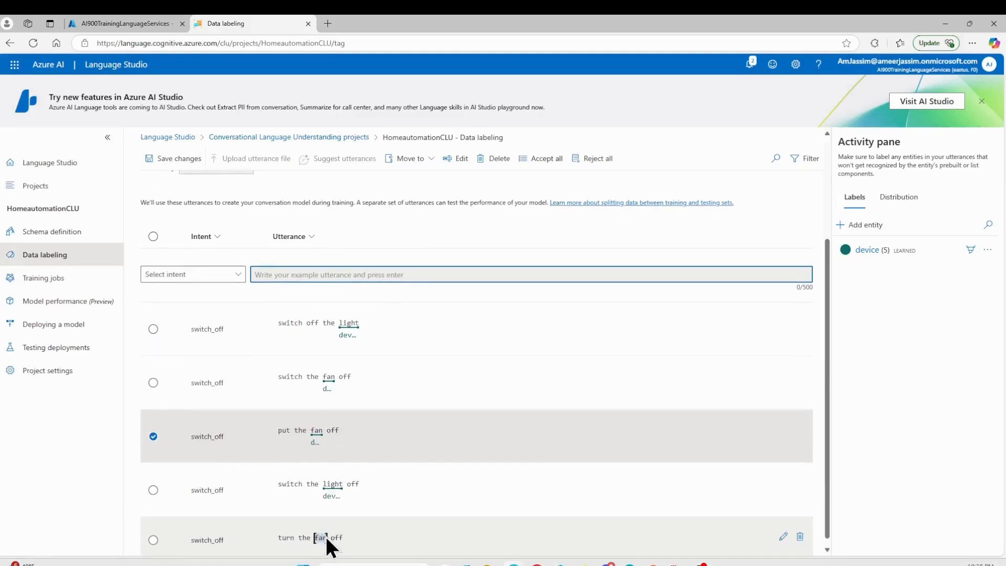
pyautogui.click(325, 536)
pyautogui.click(326, 502)
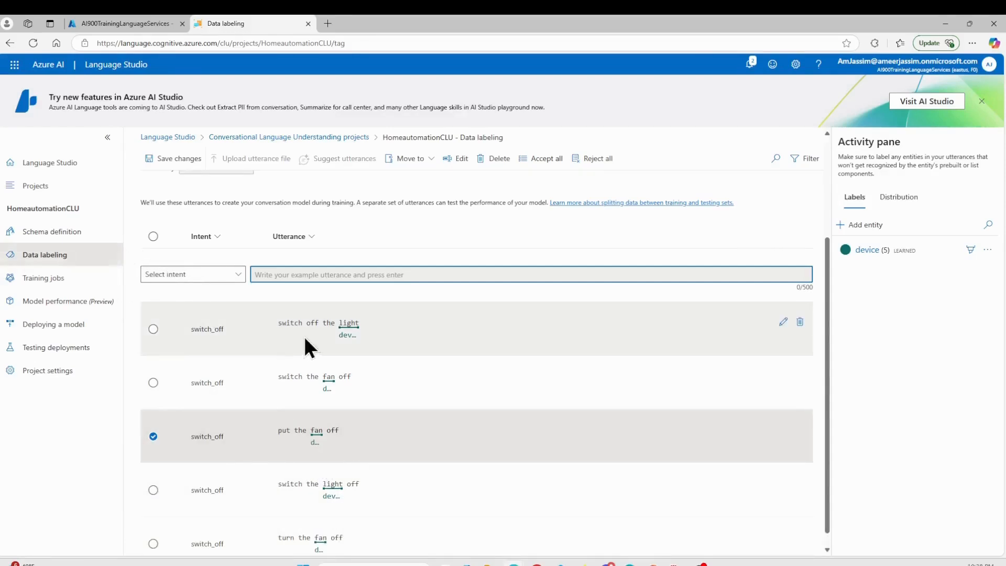
pyautogui.click(173, 160)
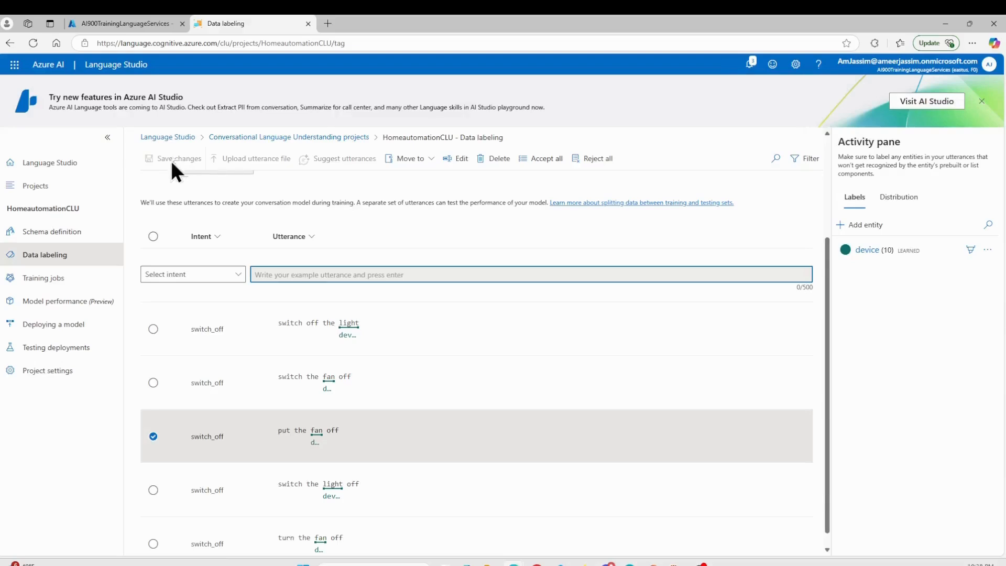
# Step: Train a new model named homeautomationCLUtrainingjob using standard training and the automatic split of 80% training and 20% testing
pyautogui.click(62, 278)
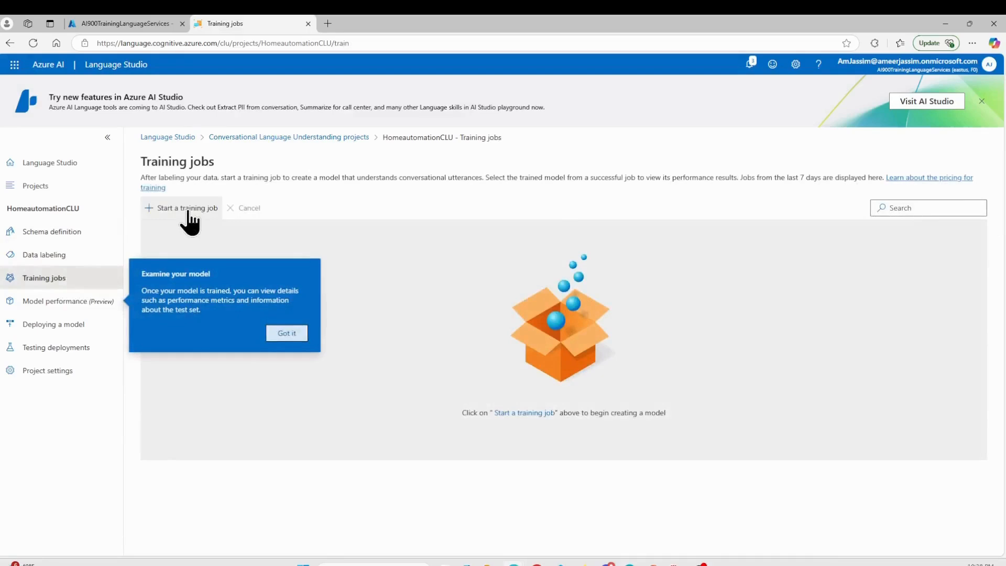
pyautogui.click(283, 334)
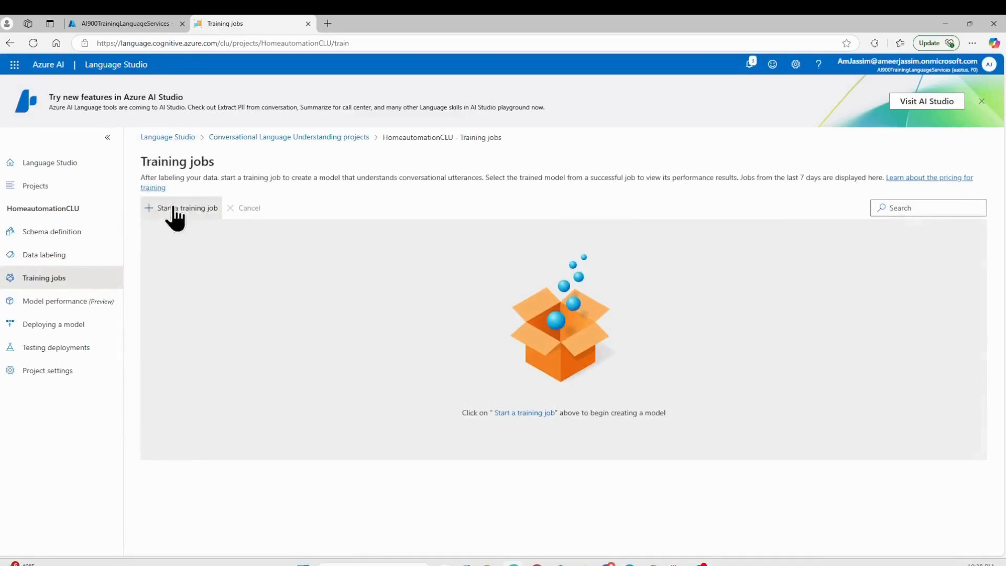
pyautogui.click(173, 209)
pyautogui.click(235, 265)
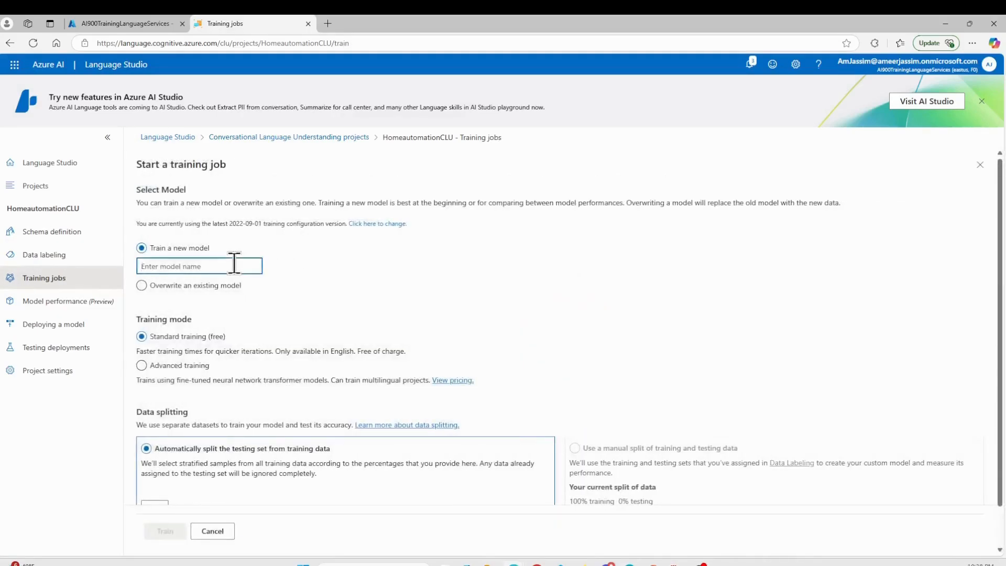
pyautogui.write('home')
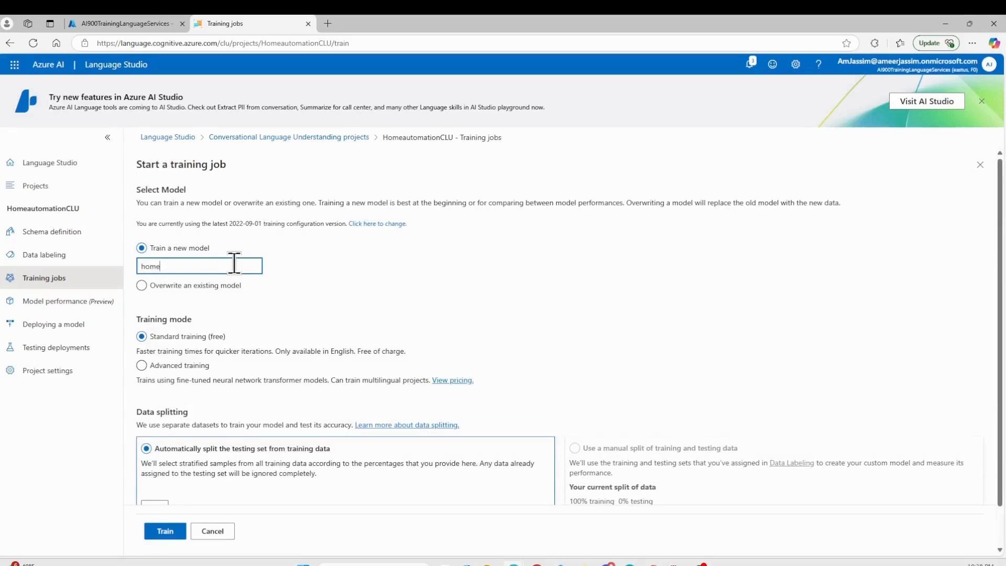
pyautogui.write('automationCLUtrainingjob')
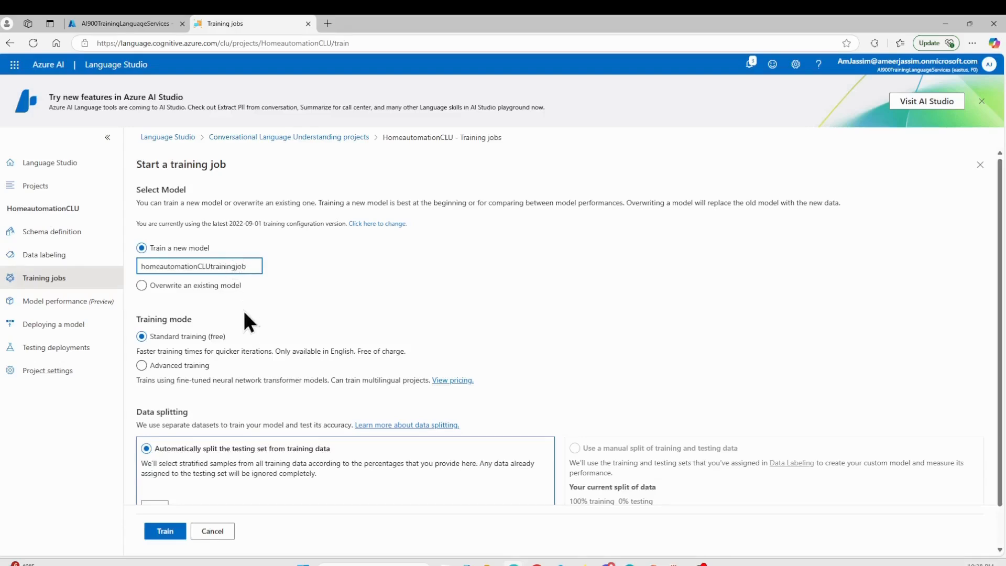
pyautogui.scroll(-1, 243, 311)
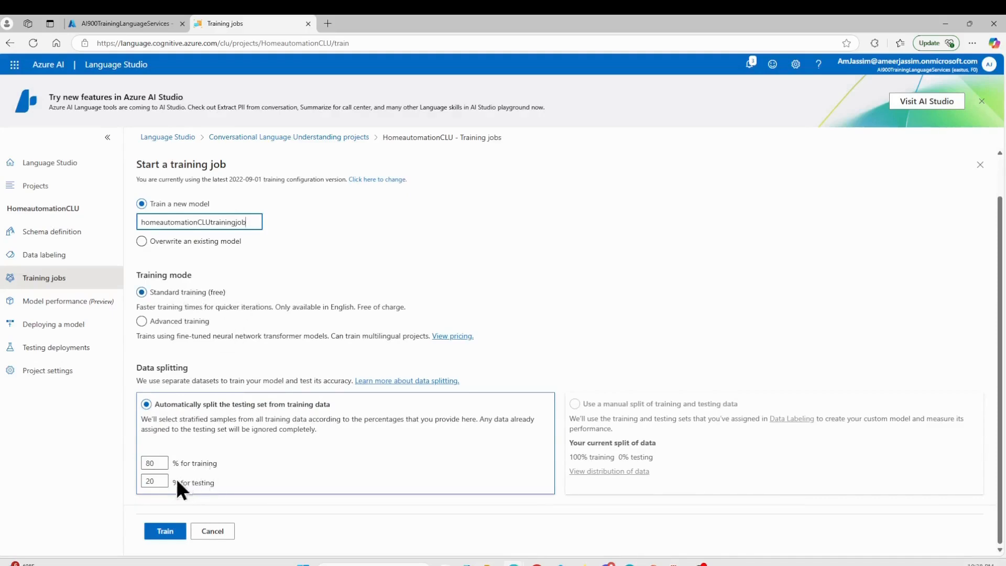
pyautogui.click(167, 532)
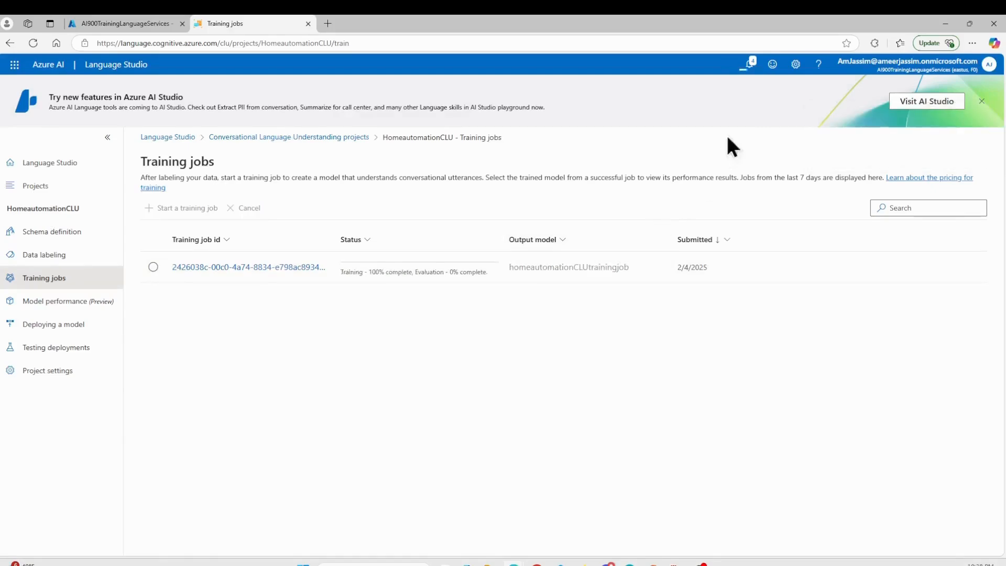
# Step: Dismiss the duplicate-utterance error and both saved-changes notifications, and close the notifications list
pyautogui.click(751, 64)
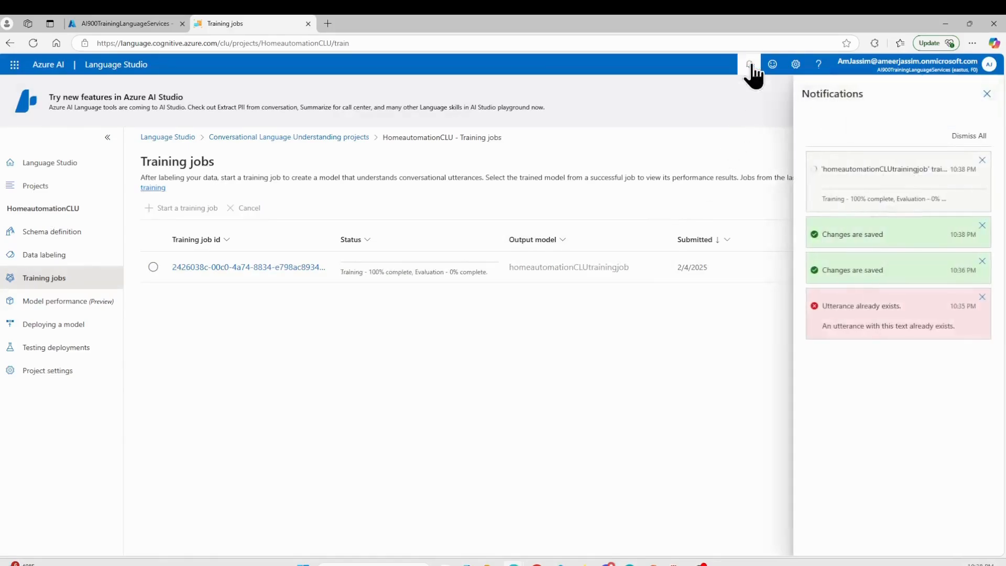
pyautogui.click(982, 297)
pyautogui.click(982, 261)
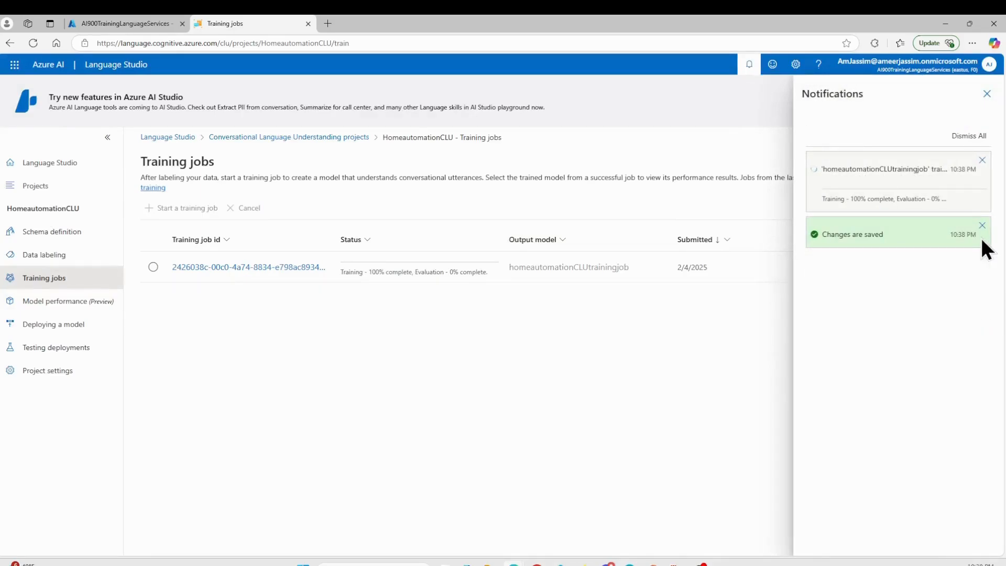
pyautogui.click(982, 226)
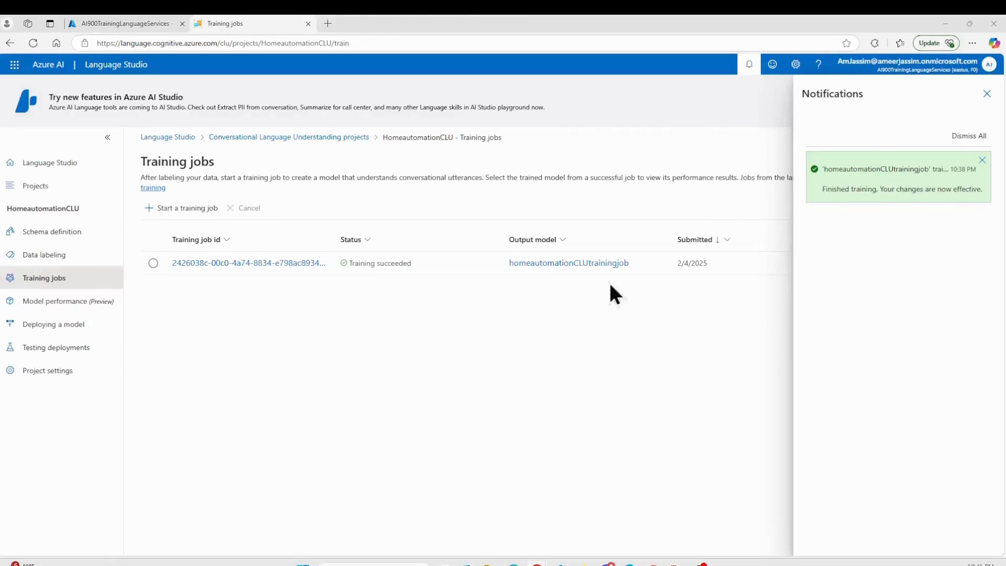
pyautogui.click(987, 93)
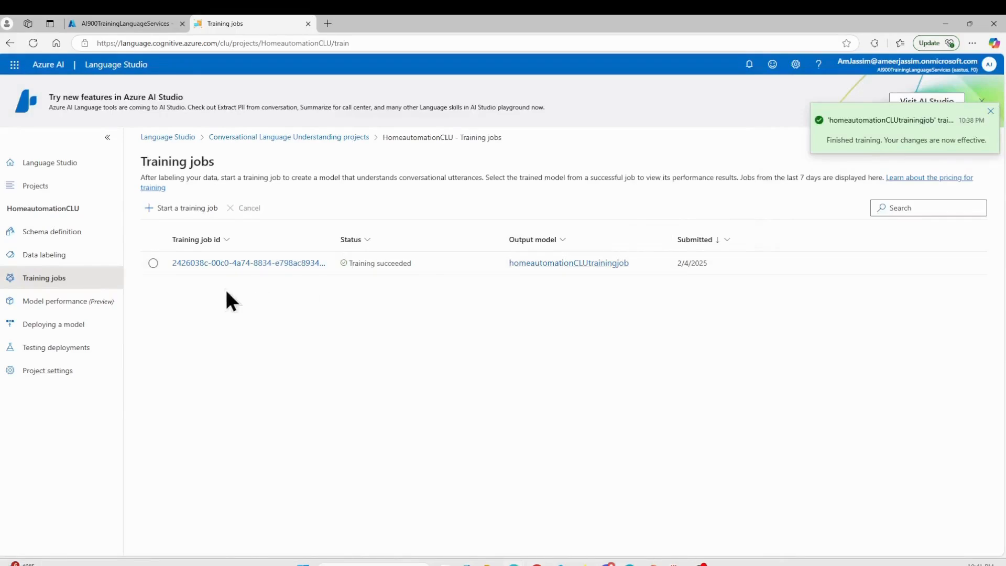
# Step: Open the performance details of the homeautomationCLUtrainingjob model and examine its scores, training time, utterance split and guidance
pyautogui.click(81, 302)
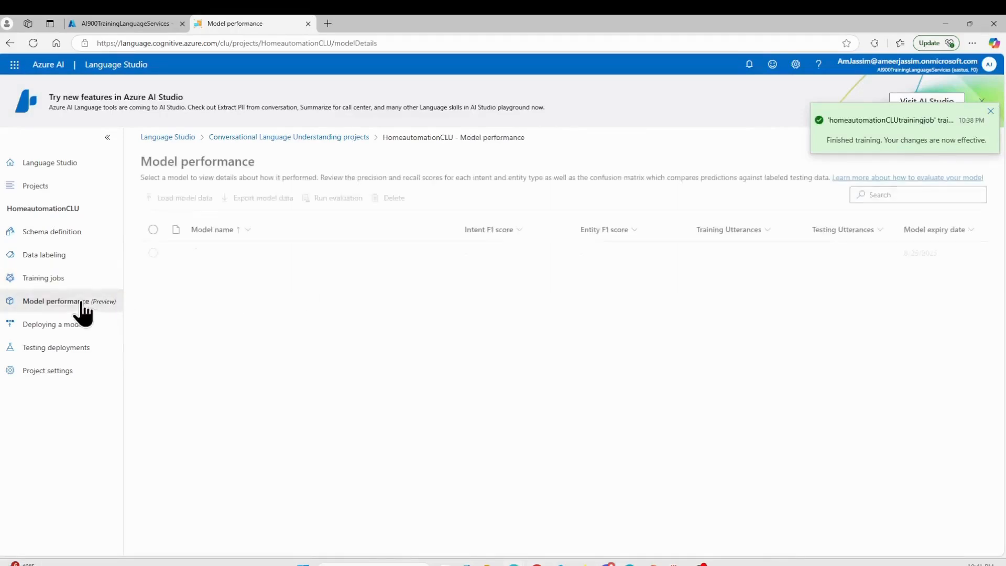
pyautogui.click(253, 253)
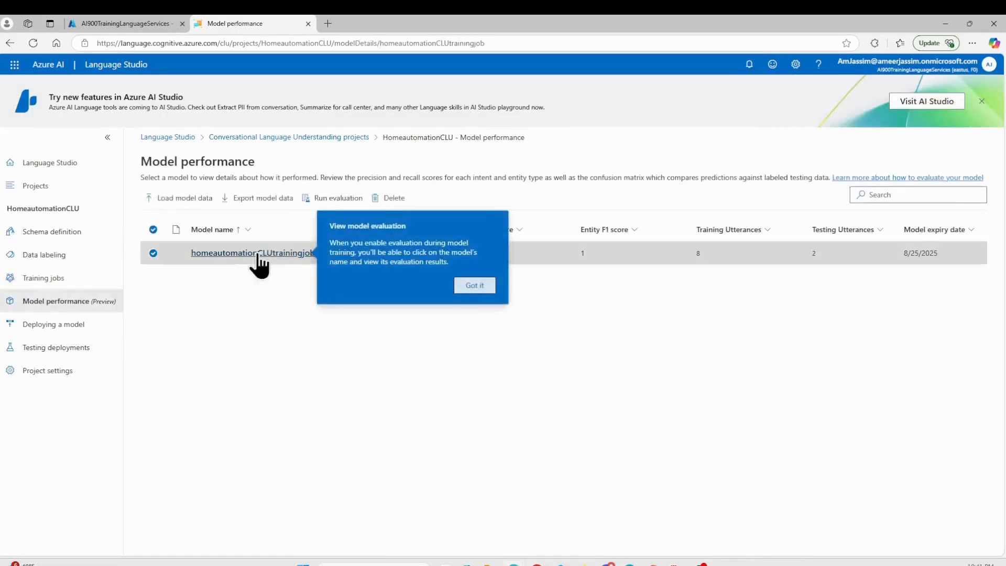
pyautogui.click(481, 285)
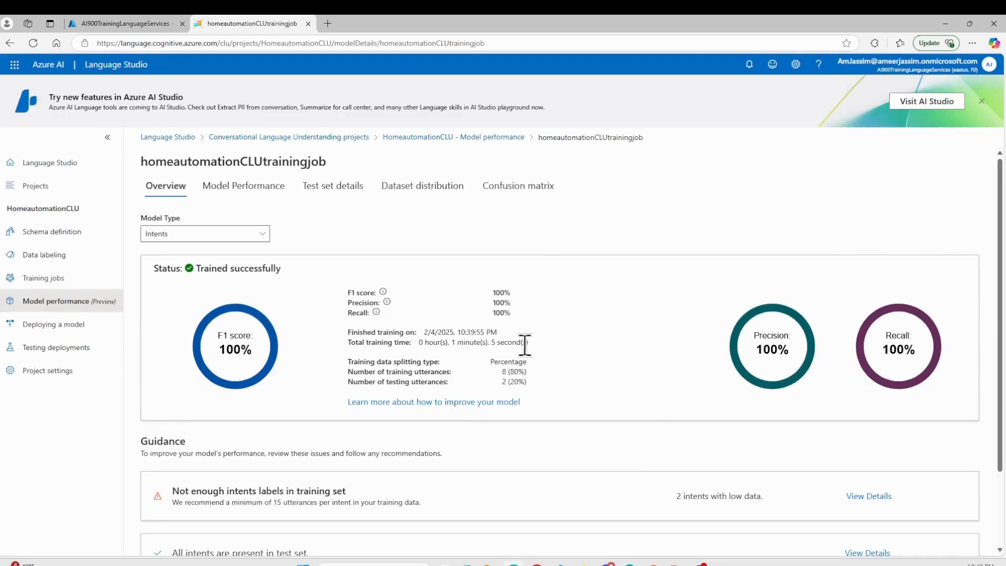
pyautogui.moveTo(518, 346); pyautogui.dragTo(466, 352)
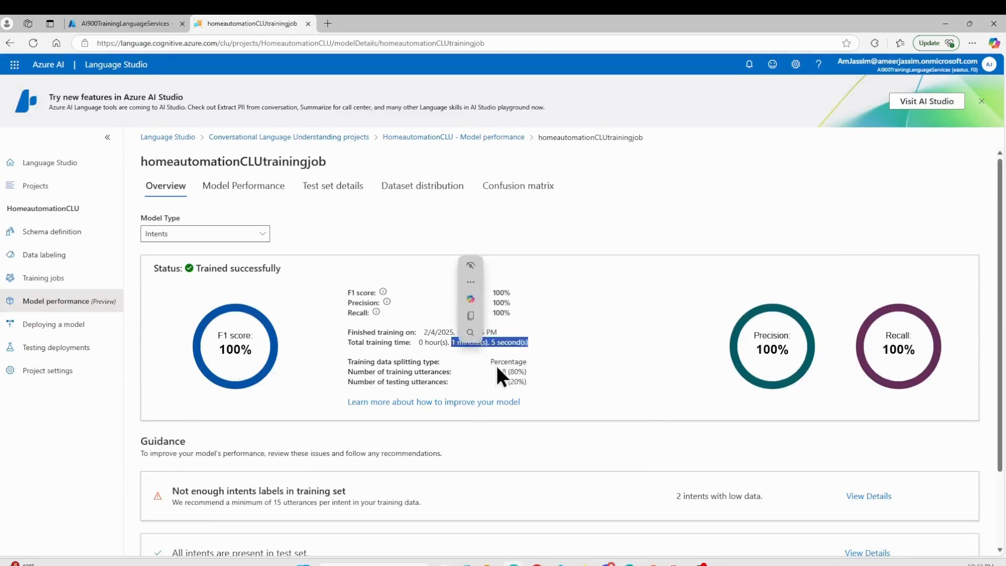
pyautogui.click(543, 373)
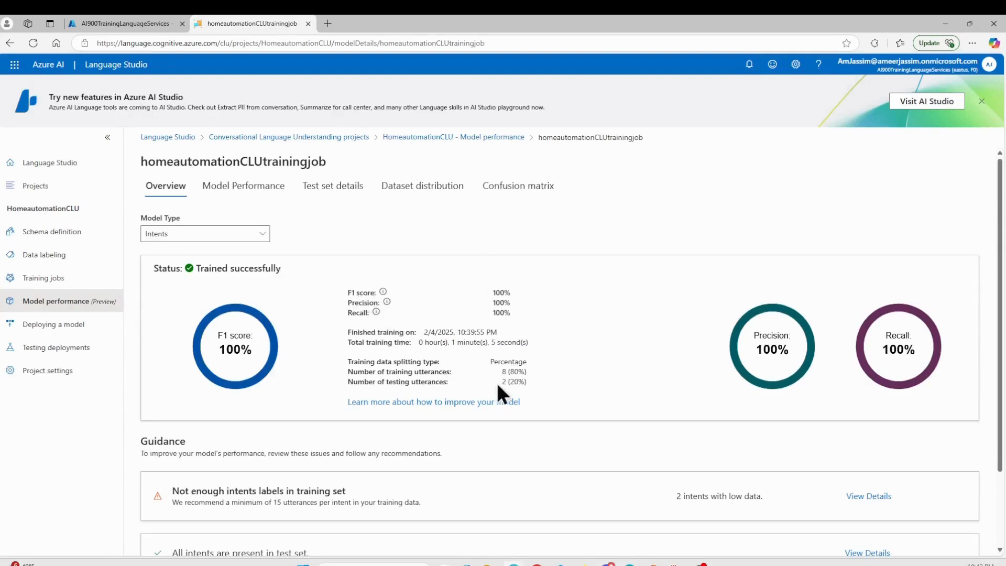
pyautogui.scroll(-1, 501, 383)
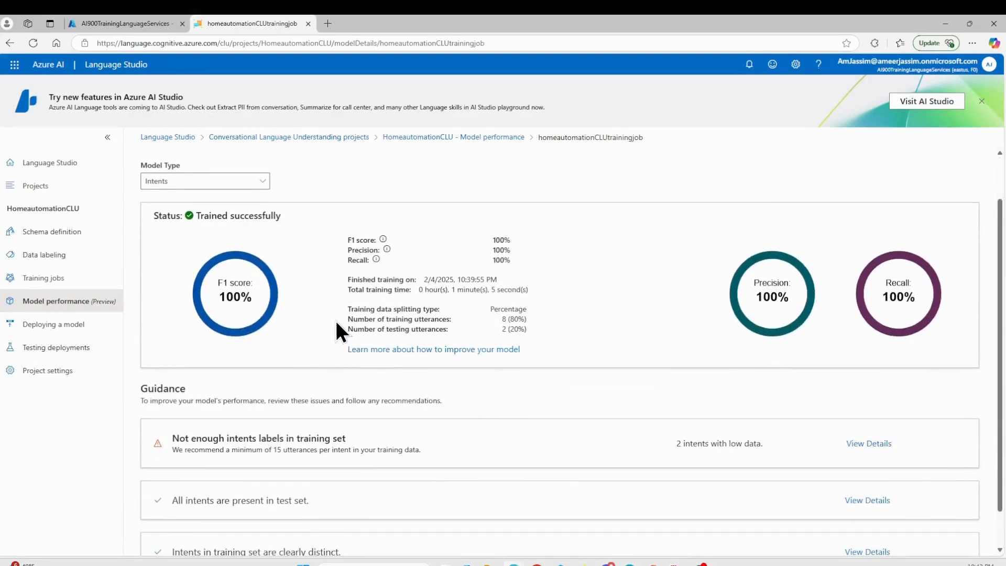
# Step: Start a new deployment for the project and name it HomeautomationDeploymentCLU
pyautogui.click(67, 332)
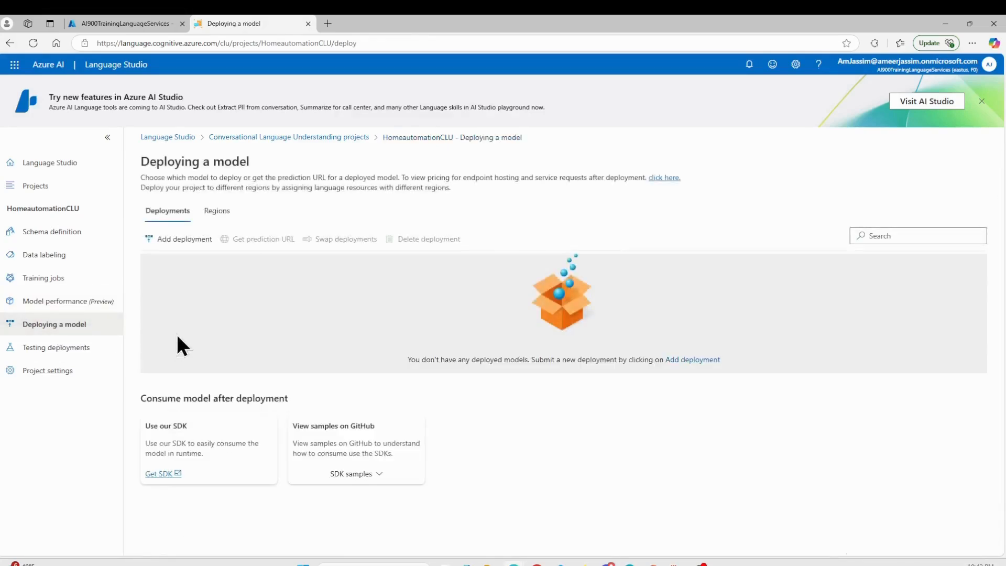
pyautogui.click(182, 243)
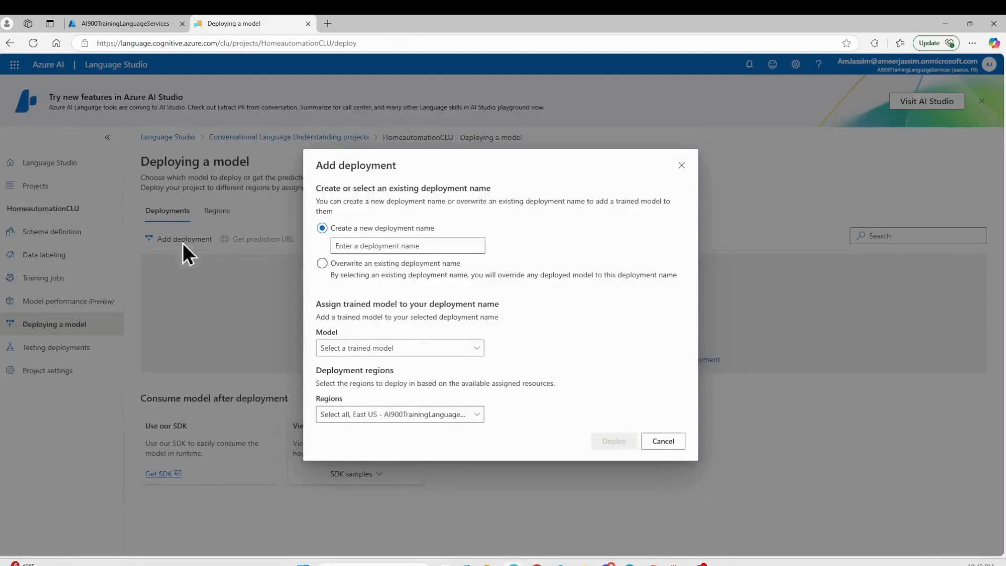
pyautogui.click(373, 246)
pyautogui.write('Homeauto')
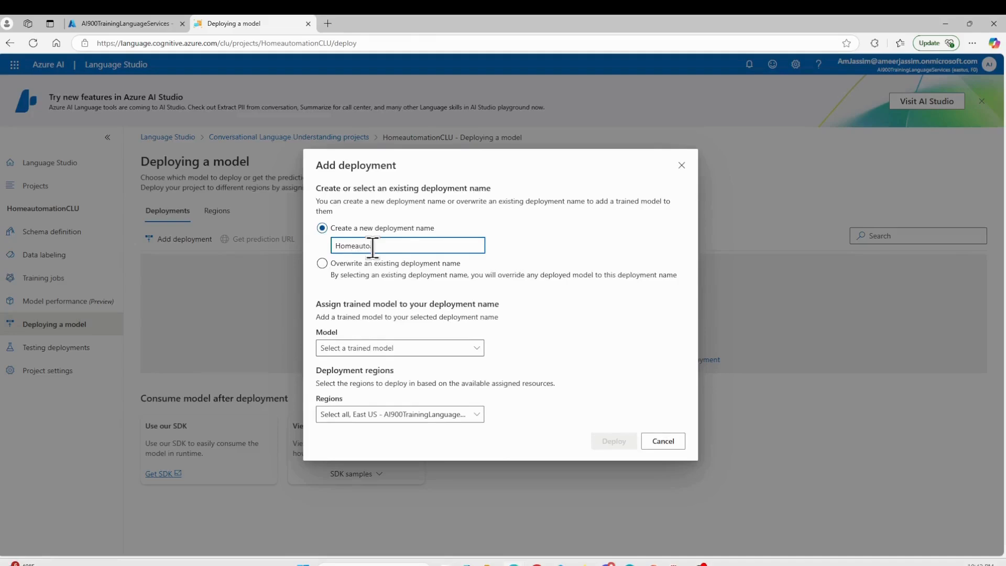
pyautogui.write('mationDeploymentCLU')
# Step: Assign the trained model homeautomationCLUtrainingjob to the deployment, keep all regions selected, and deploy it
pyautogui.click(424, 350)
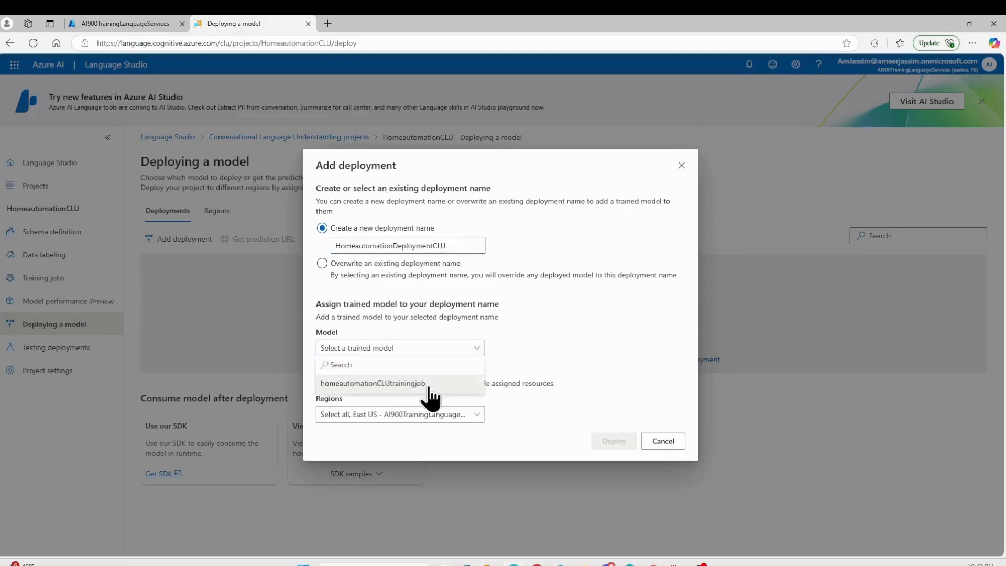
pyautogui.click(428, 385)
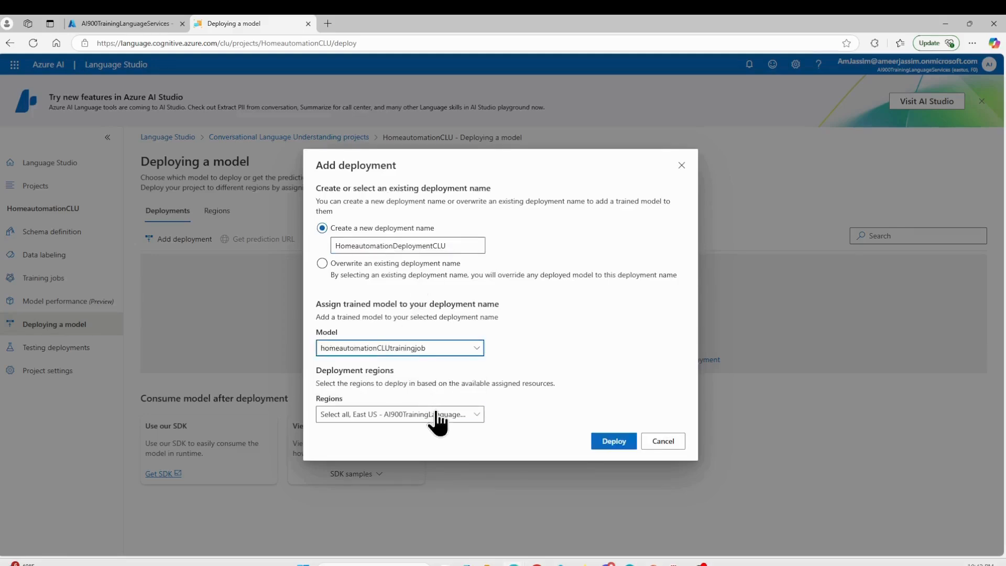
pyautogui.click(436, 414)
pyautogui.click(611, 407)
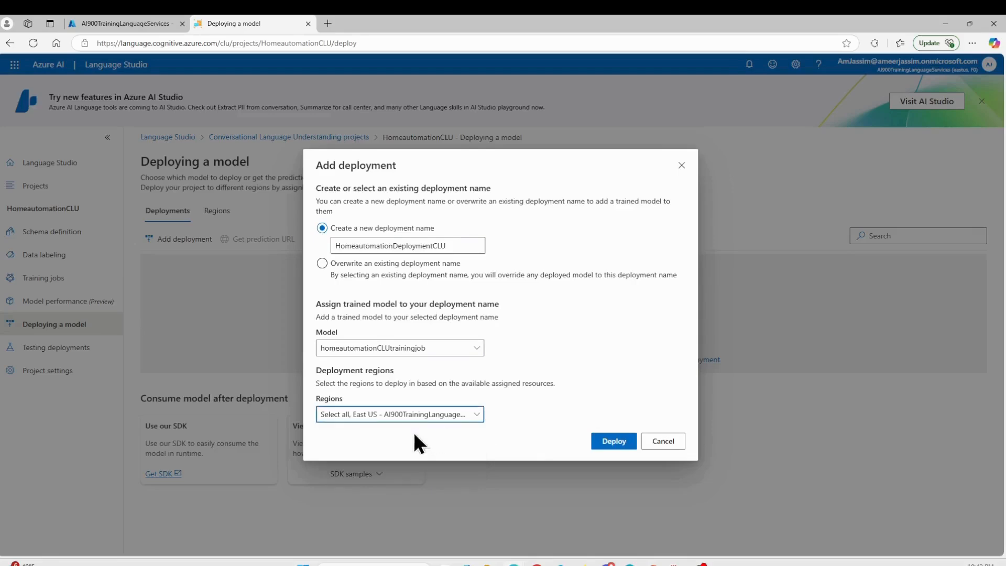
pyautogui.click(414, 415)
pyautogui.click(569, 404)
pyautogui.click(610, 444)
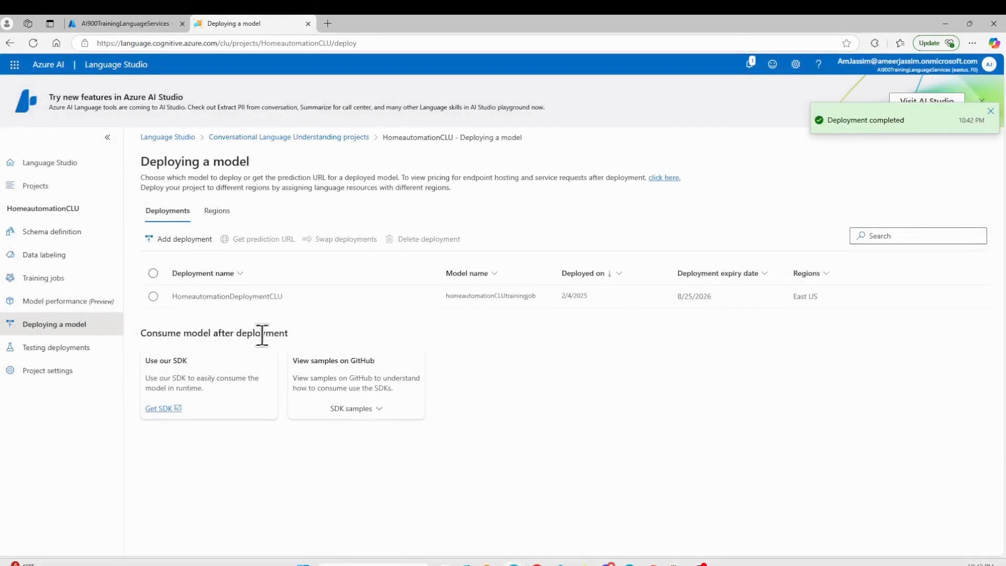
# Step: Open deployment testing for the project and choose HomeautomationDeploymentCLU as the deployment to test
pyautogui.click(153, 297)
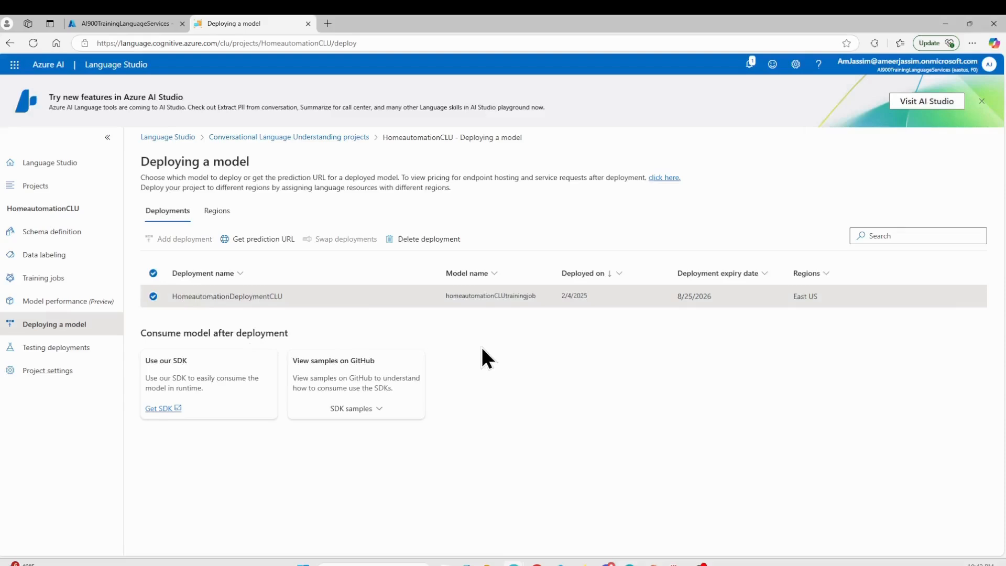
pyautogui.click(39, 348)
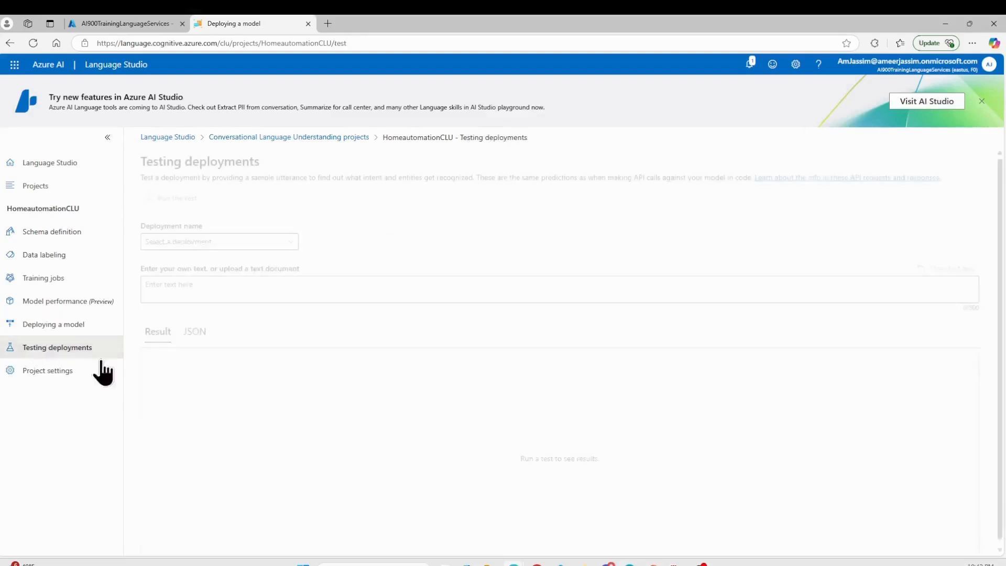
pyautogui.click(289, 242)
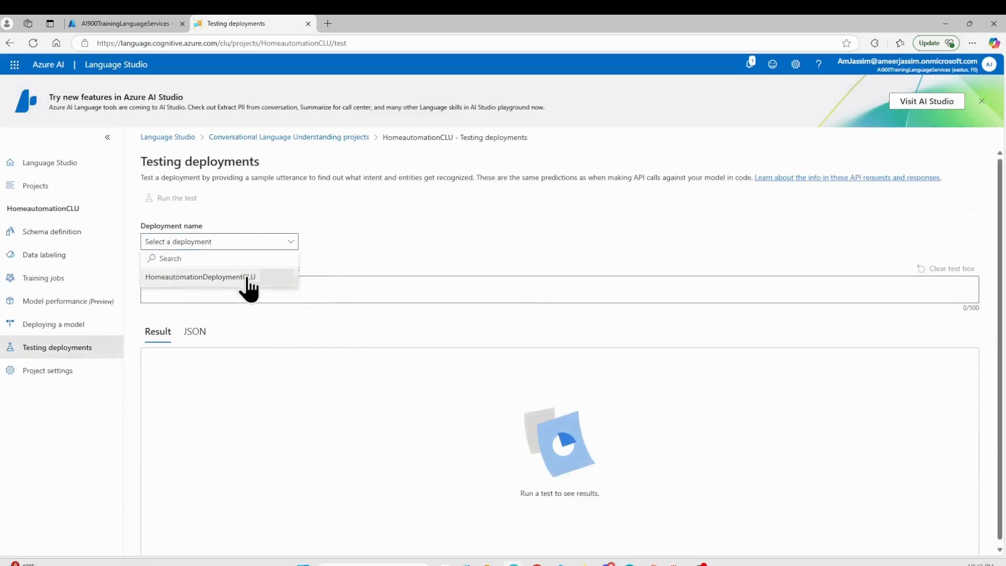
pyautogui.click(246, 277)
# Step: Run a test with the utterance "Turn on the TV" and check the predicted intent, confidence and entities
pyautogui.click(246, 288)
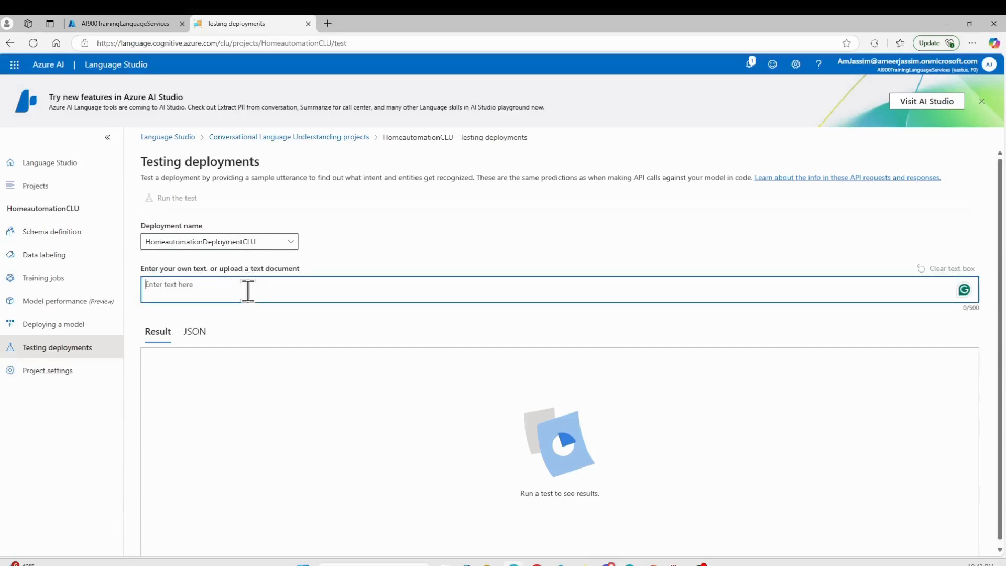
pyautogui.write('Turn on ')
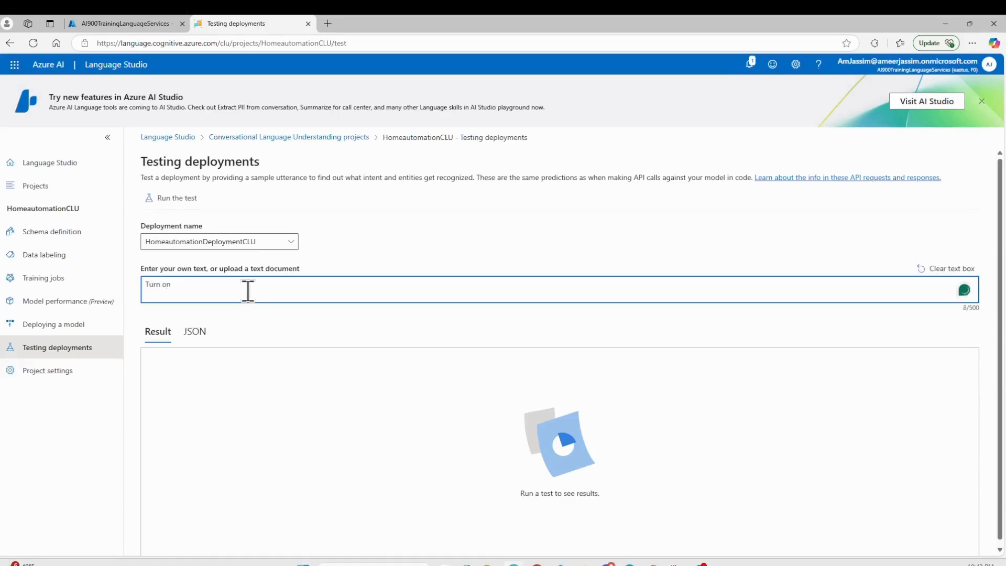
pyautogui.write('the TV')
pyautogui.click(173, 198)
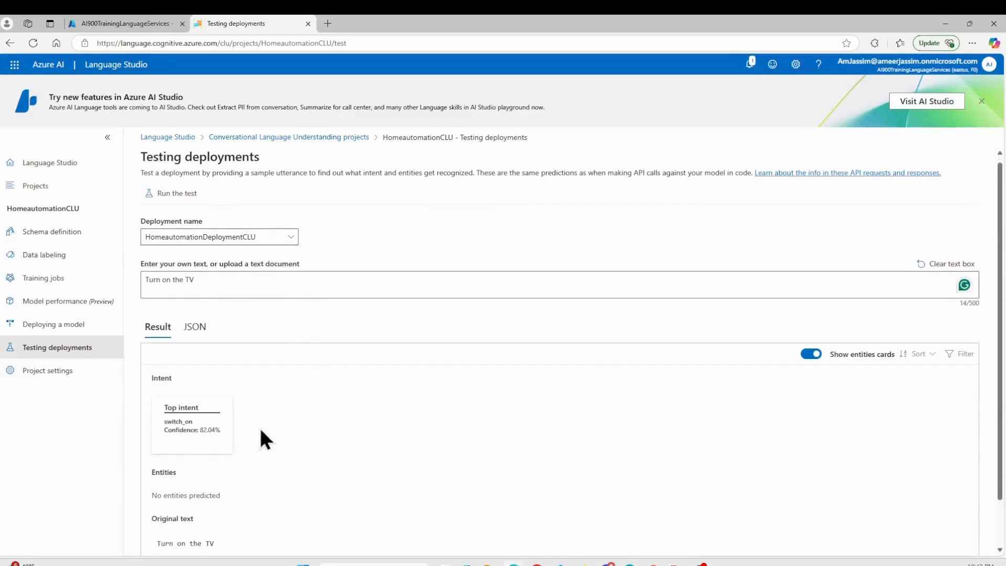
pyautogui.doubleClick(195, 423)
pyautogui.click(205, 431)
pyautogui.scroll(-1, 257, 439)
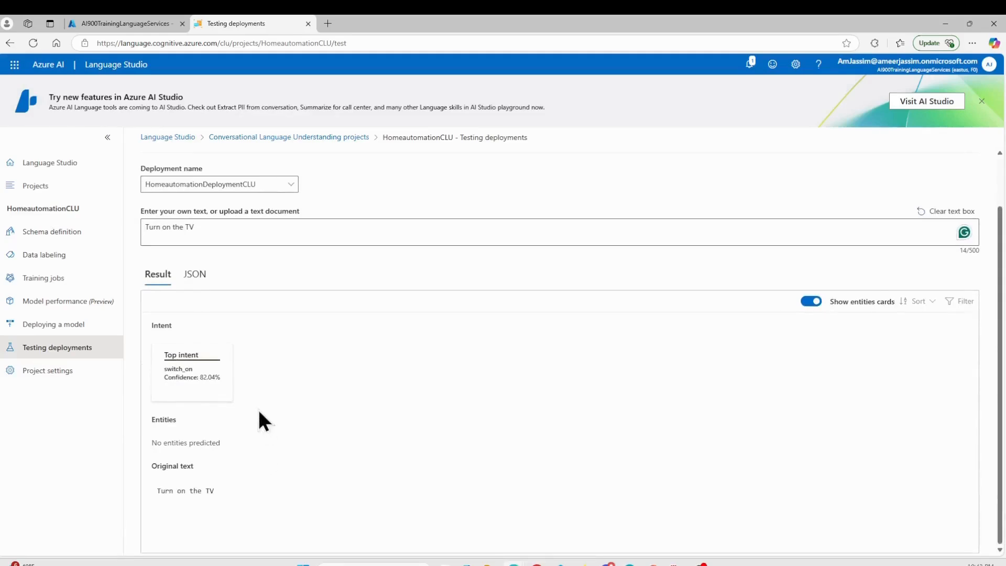
pyautogui.scroll(1, 257, 408)
# Step: Change the test utterance to "Turn on the fan", rerun the test and check the intent's confidence
pyautogui.moveTo(202, 287); pyautogui.dragTo(185, 288)
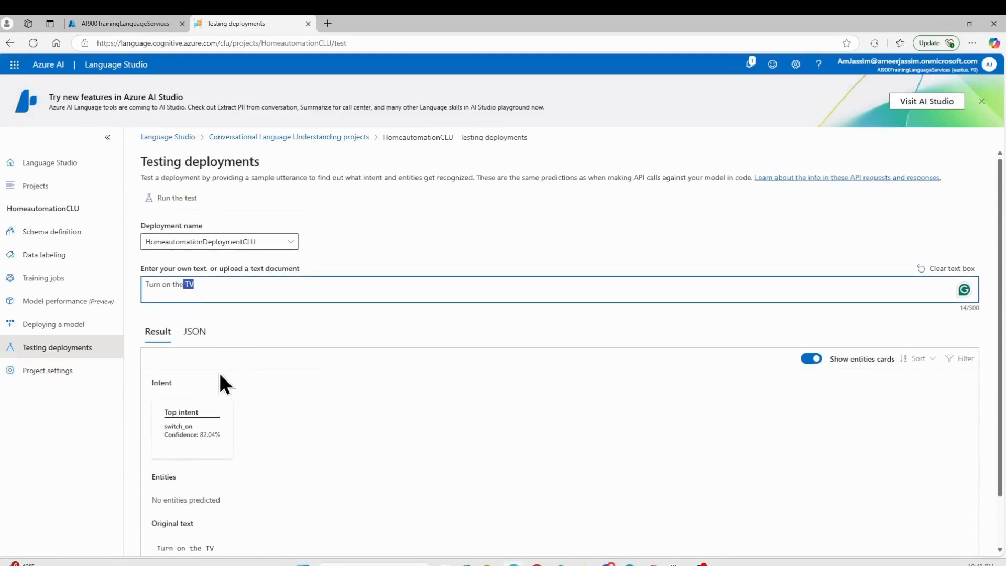
pyautogui.press('BackSpace')
pyautogui.write('fan')
pyautogui.click(165, 198)
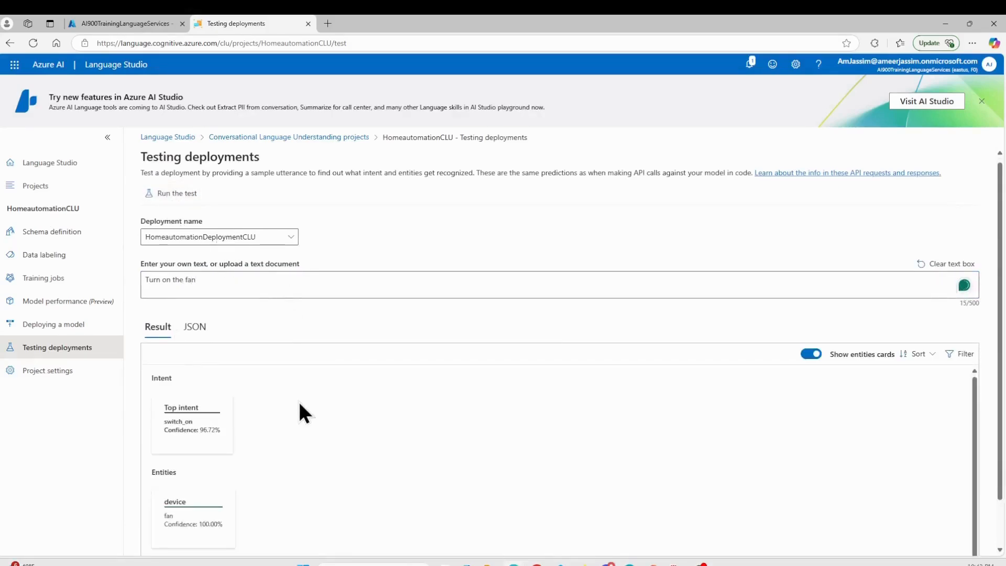
pyautogui.moveTo(163, 429); pyautogui.dragTo(225, 430)
pyautogui.click(347, 435)
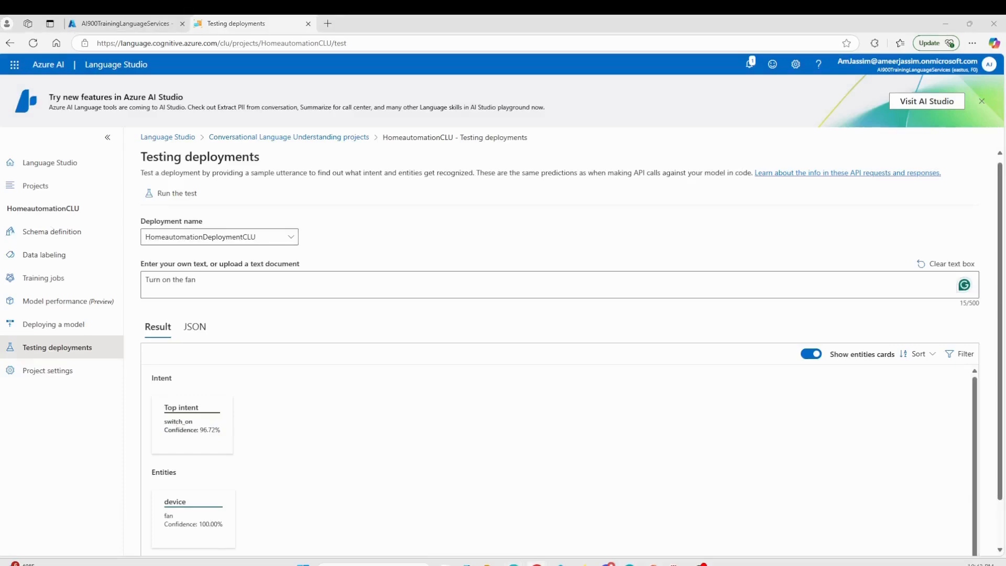
# Step: Test the utterance "switch on the light" and inspect the device entity marked in the original text
pyautogui.tripleClick(180, 278)
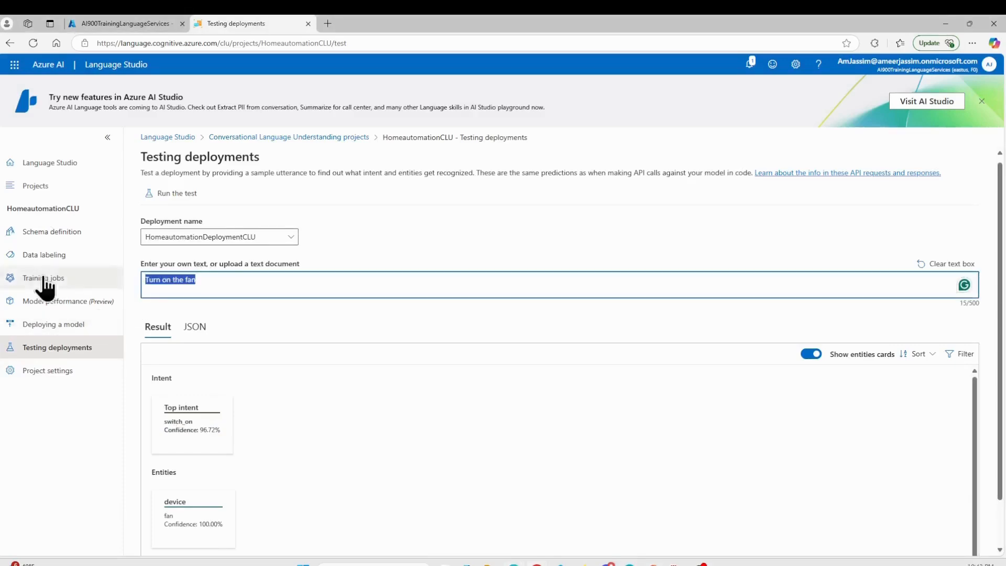
pyautogui.write('swit')
pyautogui.press('BackSpace')
pyautogui.press('BackSpace')
pyautogui.press('BackSpace')
pyautogui.press('BackSpace')
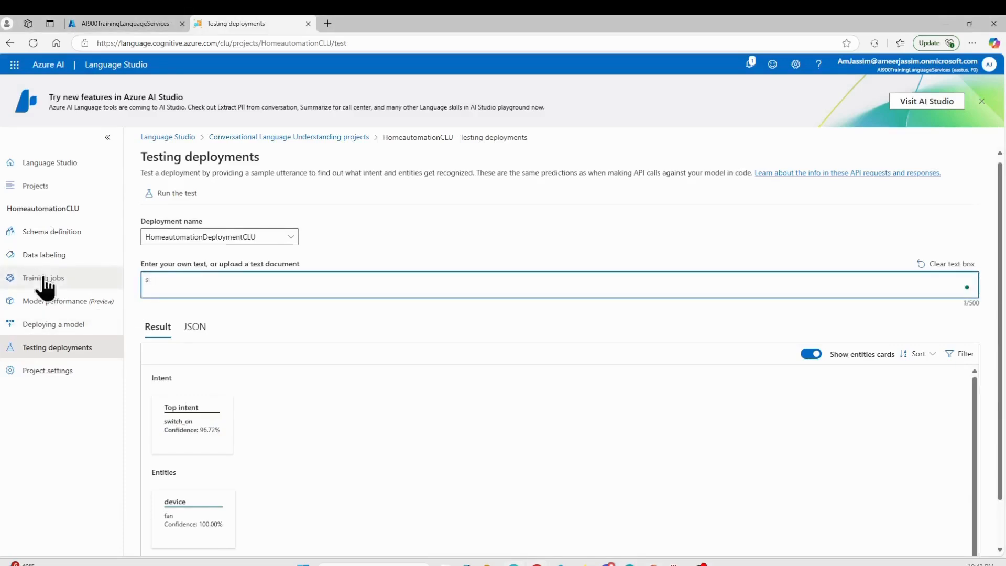
pyautogui.write('switch on the light')
pyautogui.click(152, 193)
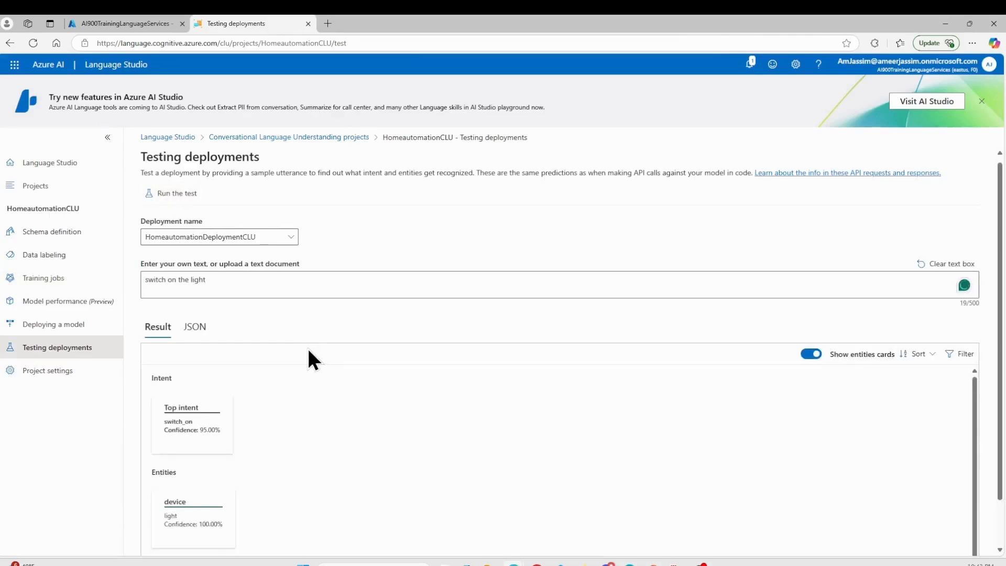
pyautogui.scroll(-2, 309, 351)
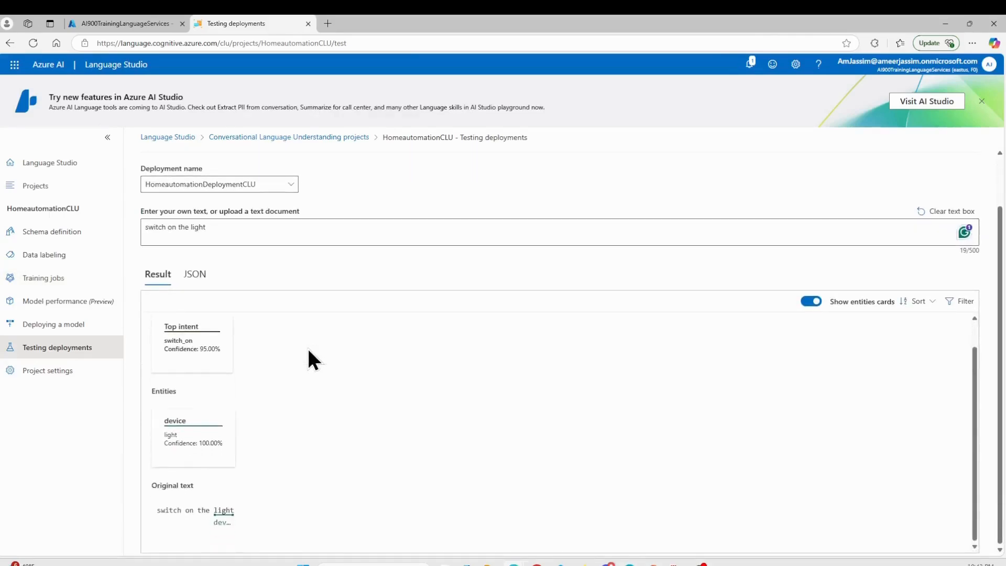
pyautogui.moveTo(226, 524)
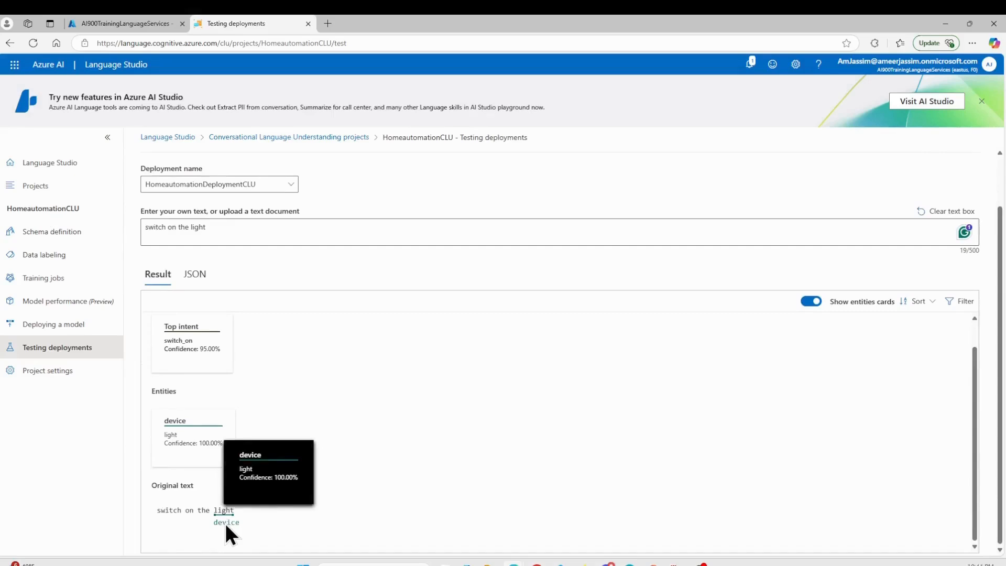
# Step: Test the utterance "turn the light on" and review its predicted intent, entity and annotated original text
pyautogui.click(221, 231)
pyautogui.moveTo(222, 231); pyautogui.dragTo(107, 240)
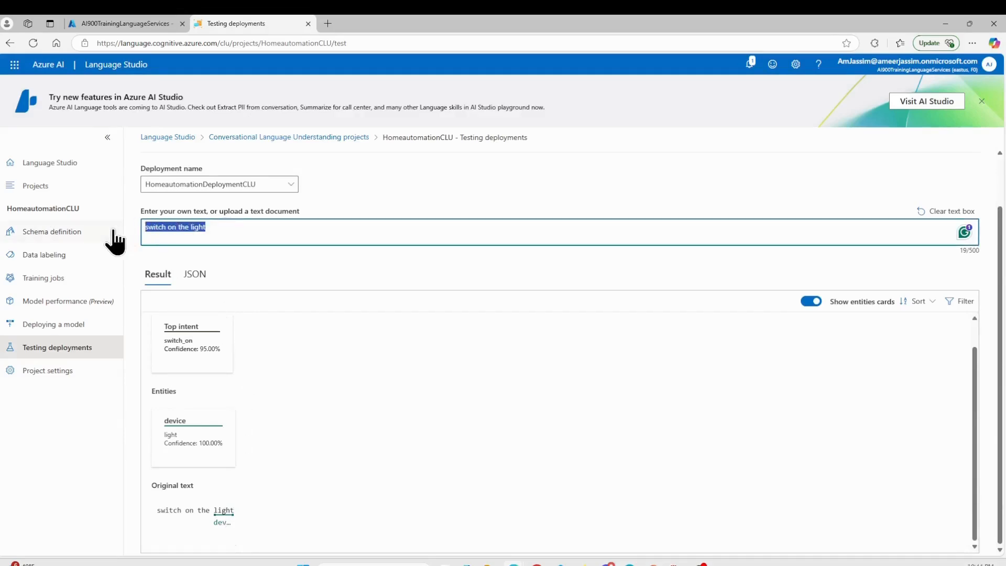
pyautogui.write('turn the ')
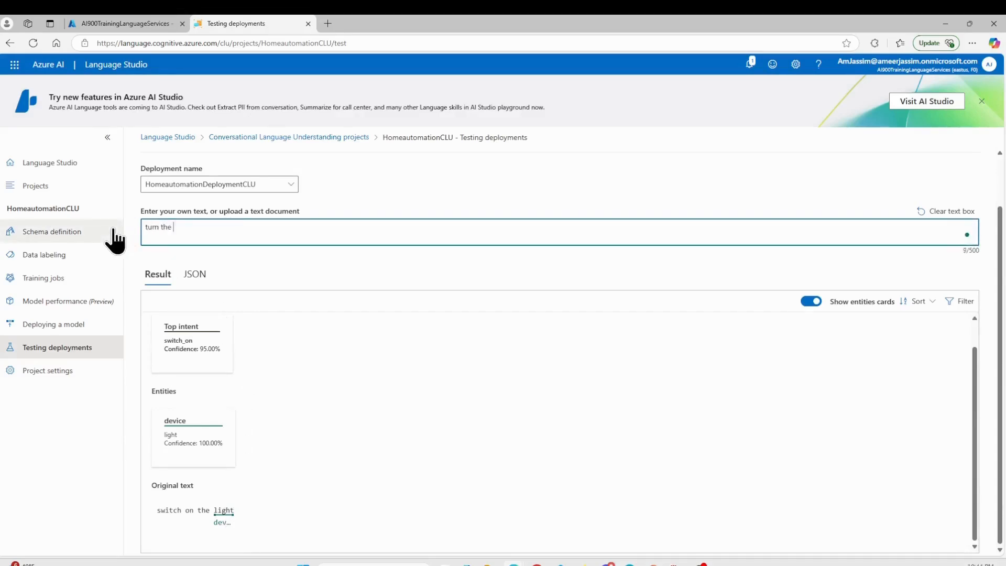
pyautogui.write('light on')
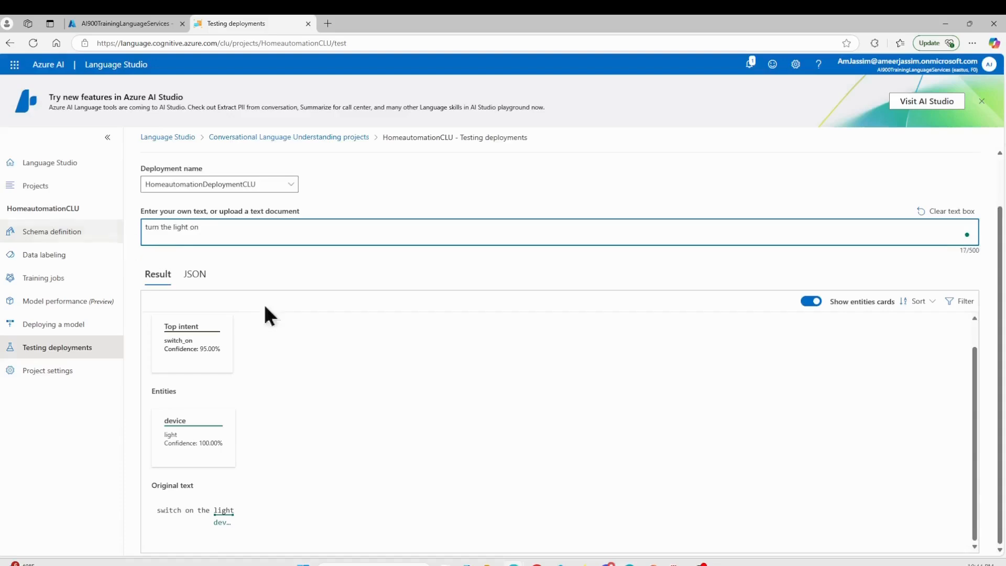
pyautogui.scroll(2, 315, 294)
pyautogui.click(186, 195)
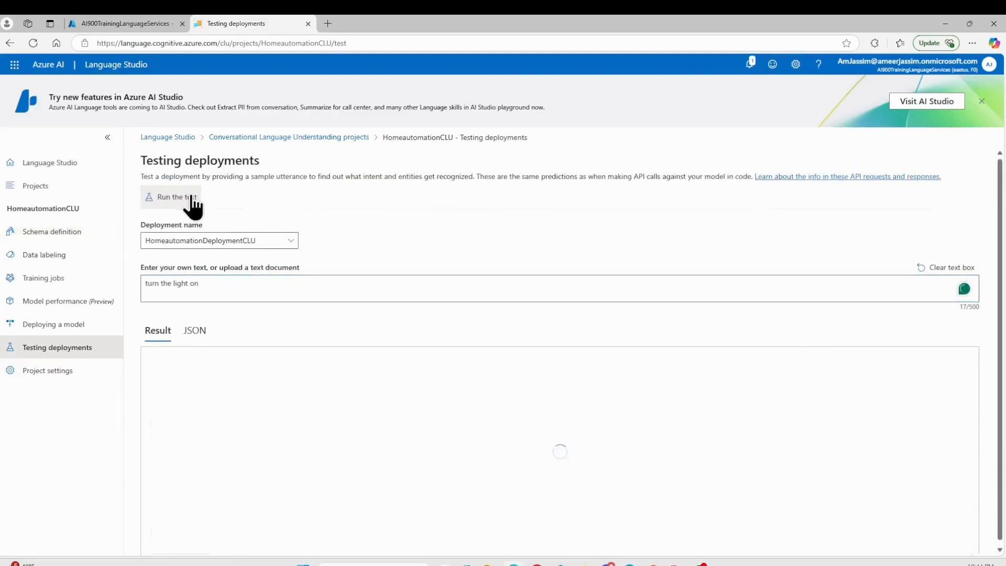
pyautogui.scroll(-1, 366, 359)
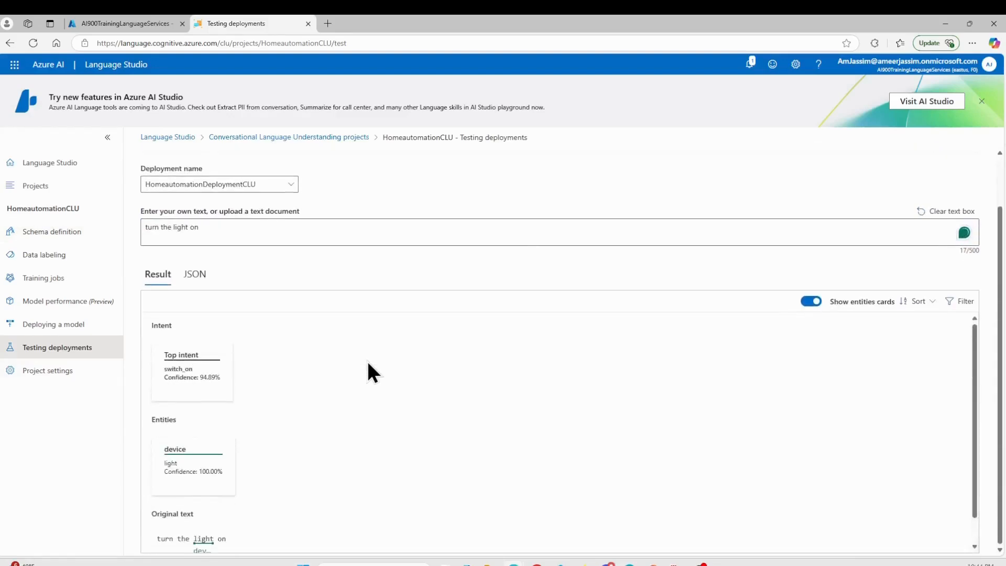
pyautogui.scroll(-1, 369, 380)
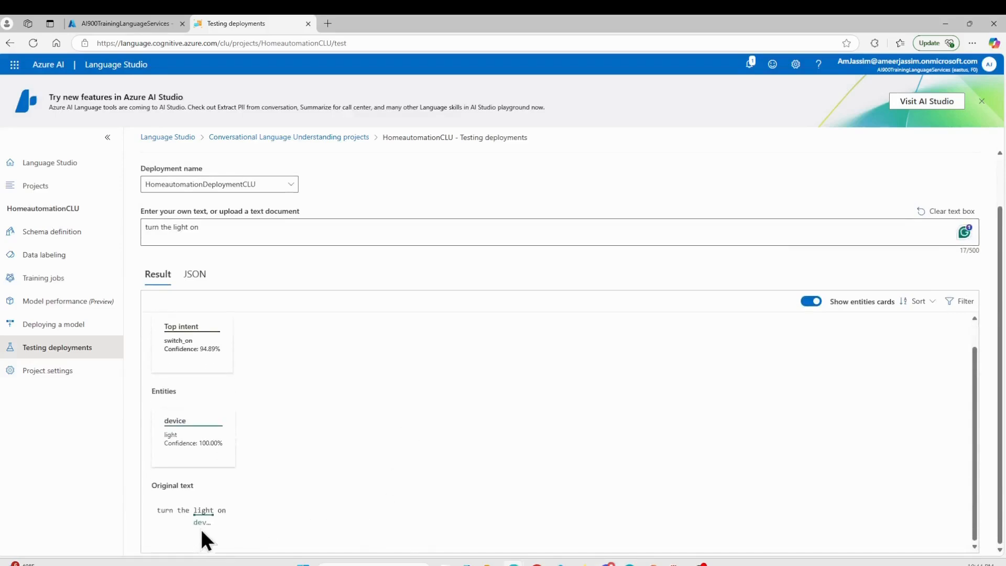